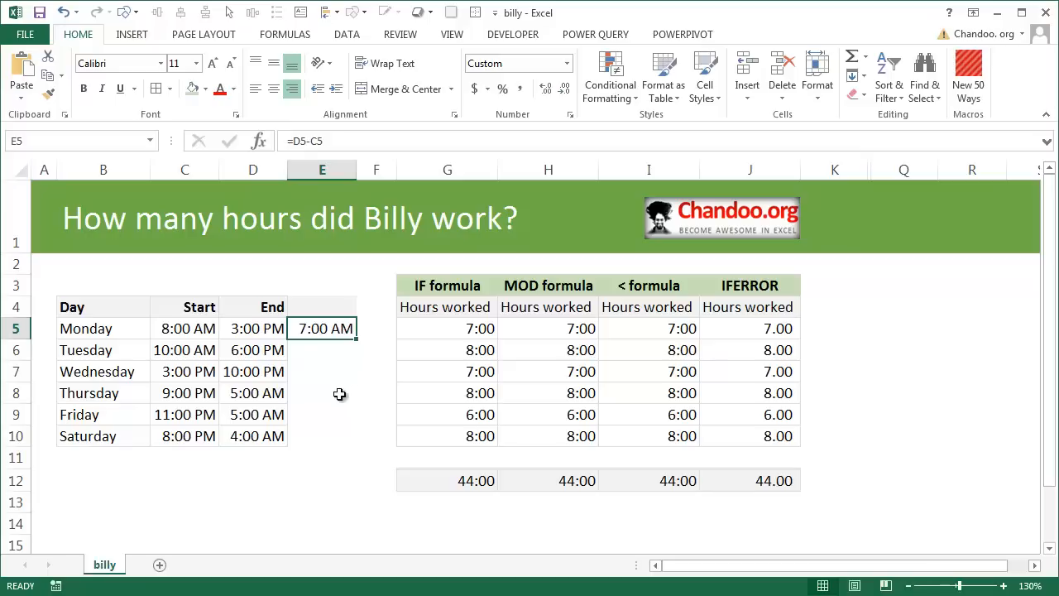
- Fill the End minus Start formula from E5 down through E10 and inspect Thursday's start and end times
drag(357, 341, 345, 453)
click(326, 393)
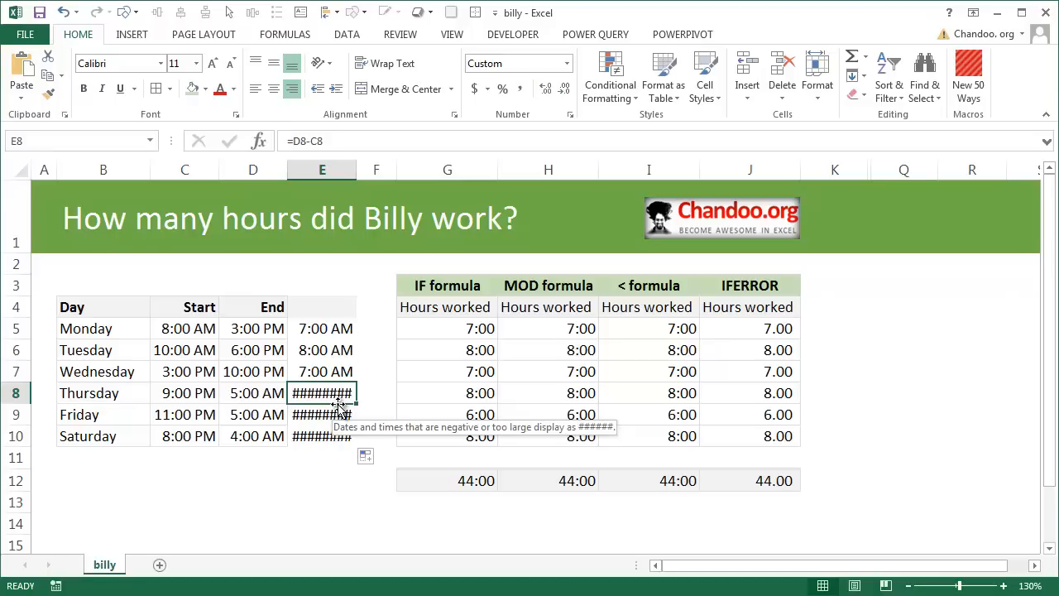
click(237, 394)
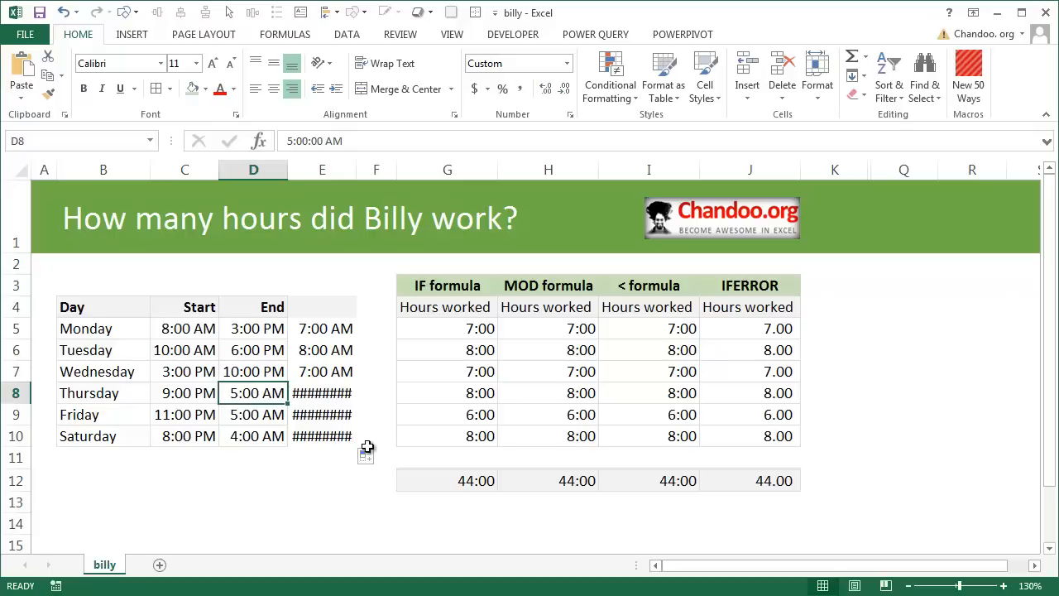
click(178, 393)
click(263, 392)
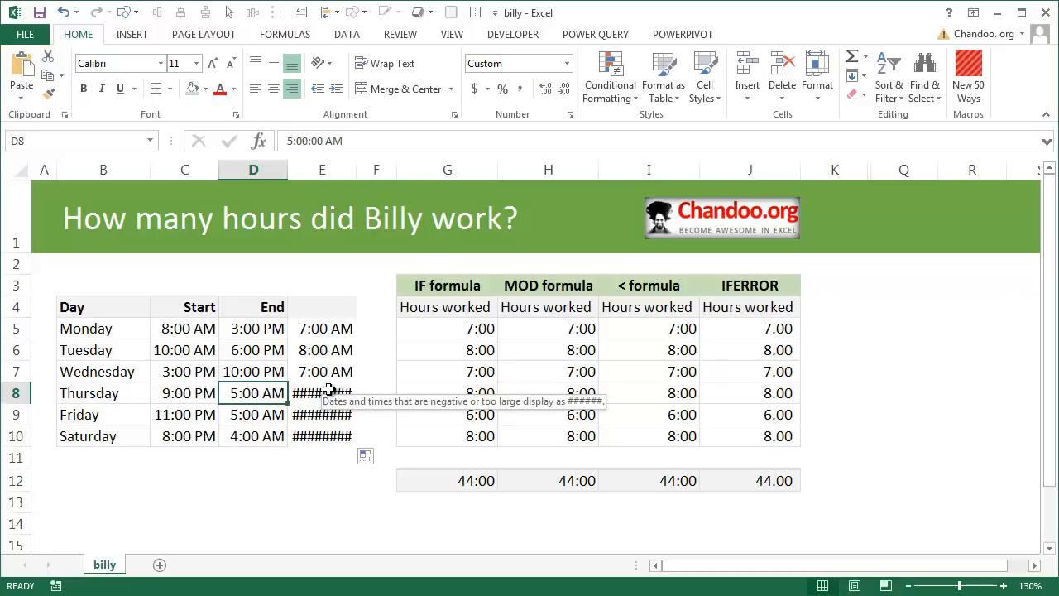
- Total the daily durations in E12 with =SUM(E5:E10) and widen column E slightly
drag(326, 329, 341, 435)
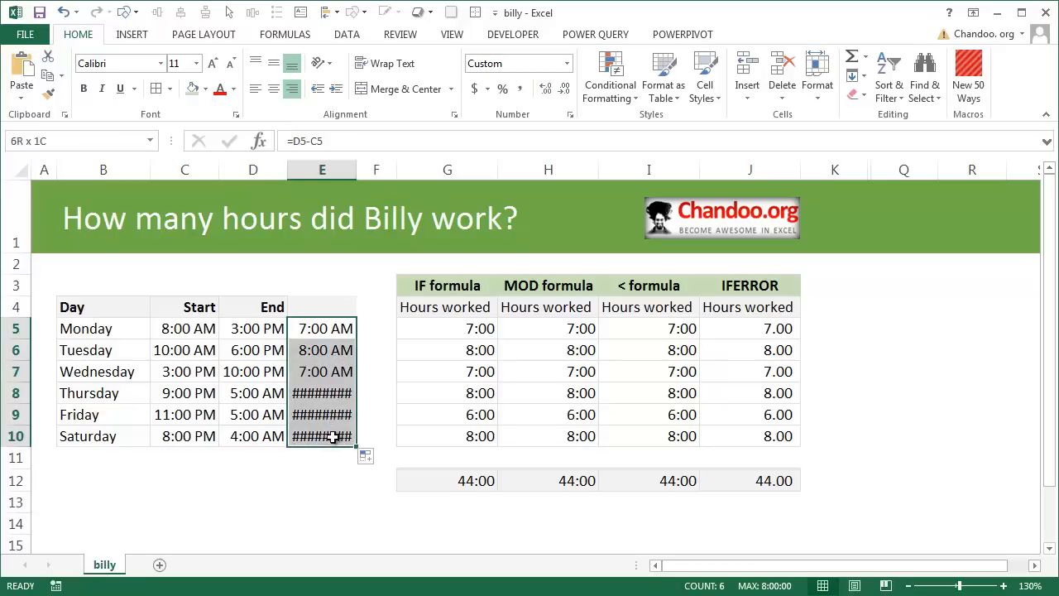
click(317, 465)
key(Down)
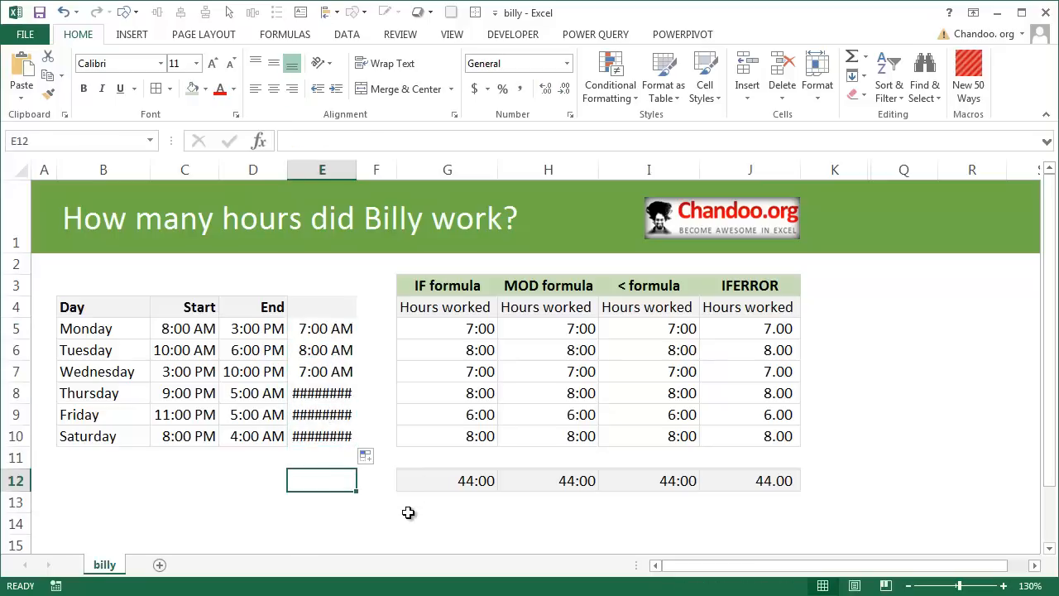
text(=sum()
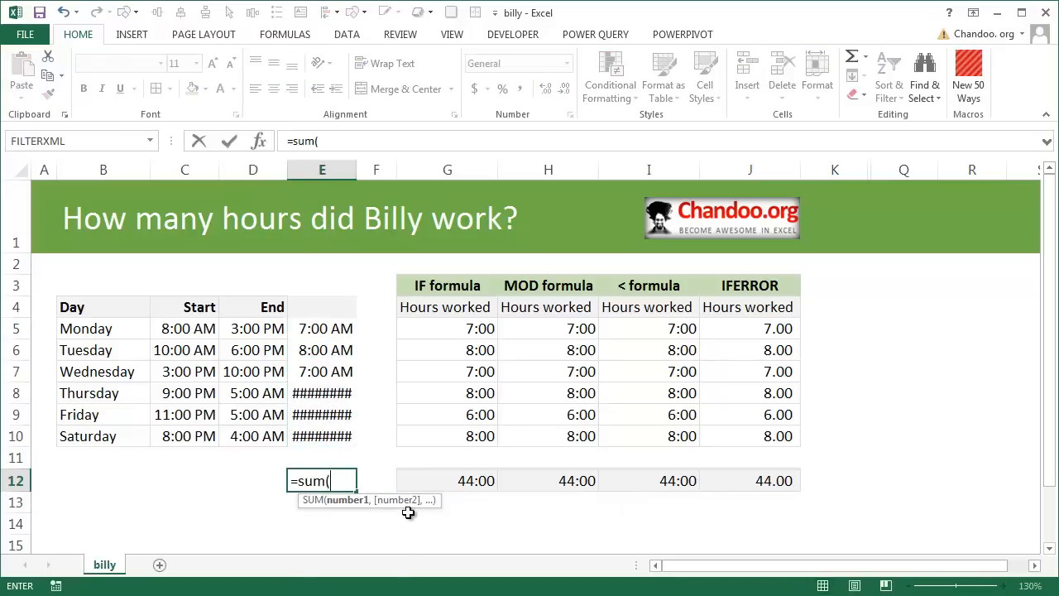
drag(327, 436, 341, 325)
key(Return)
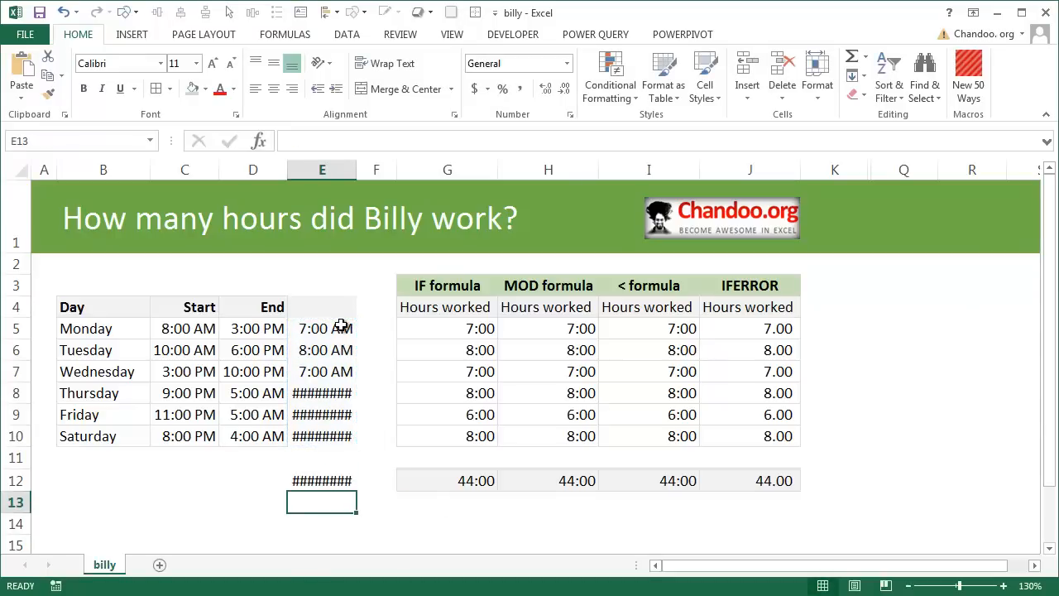
click(306, 488)
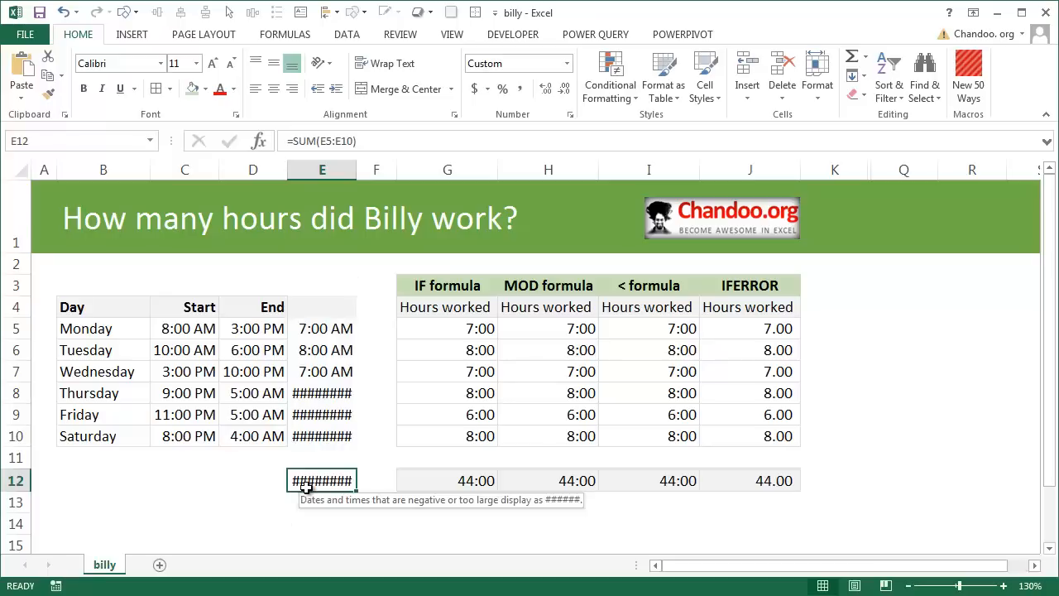
mouse_move(358, 168)
mouse_down()
mouse_move(377, 166)
mouse_move(367, 171)
mouse_up()
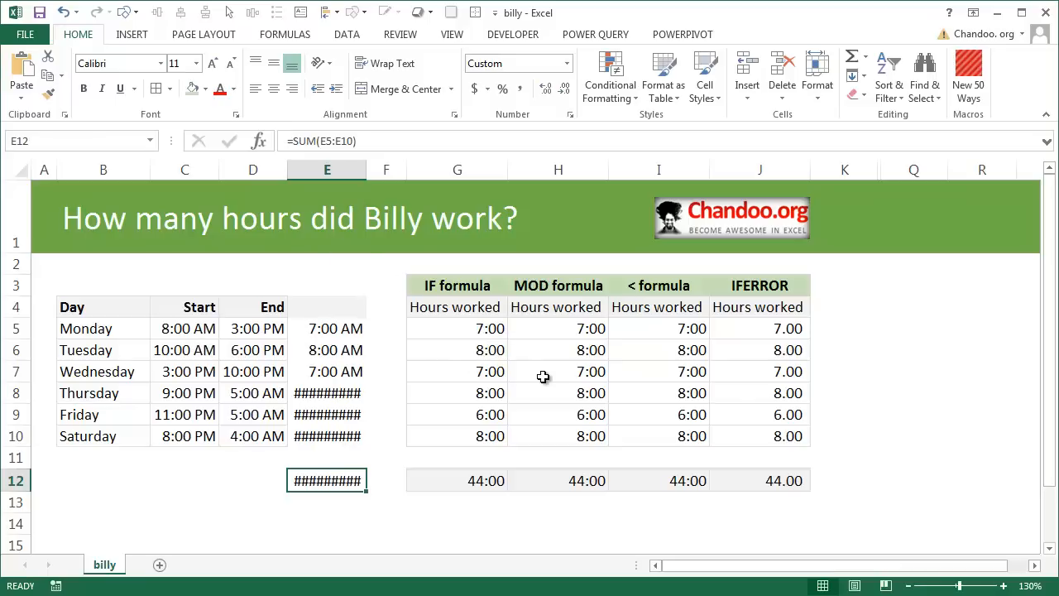
scroll(343, 439, down, 6)
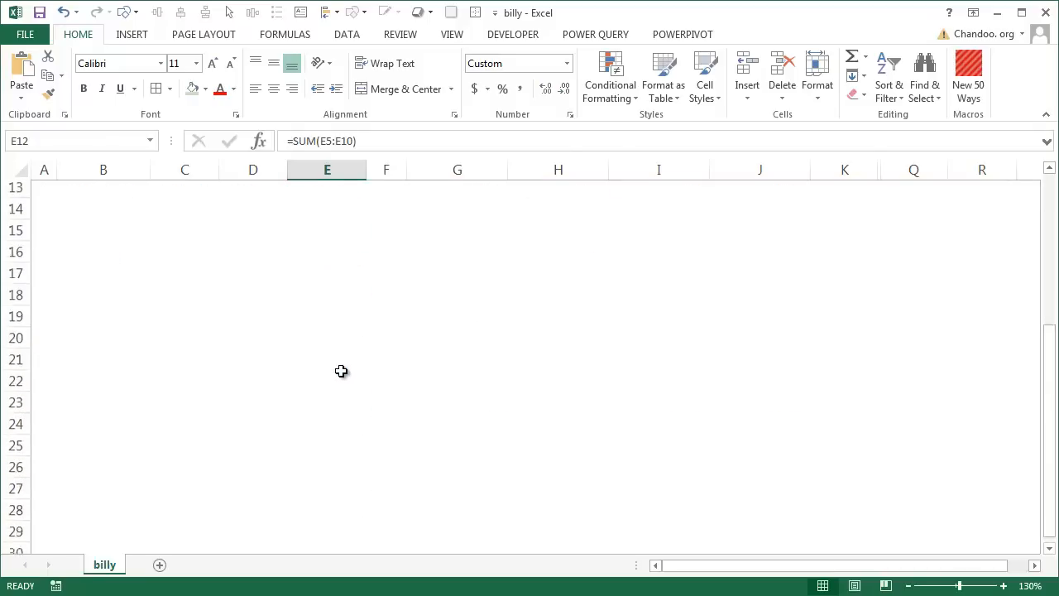
scroll(336, 359, up, 2)
scroll(266, 347, up, 4)
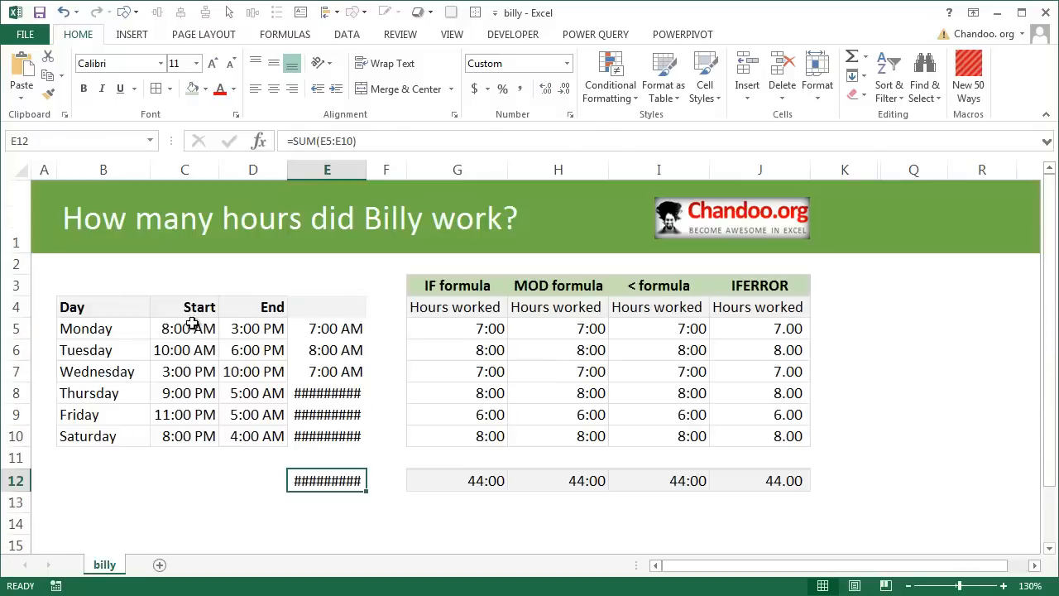
- Check Monday's and Thursday's times, then examine the true and false parts of the IF formula in G5
click(192, 325)
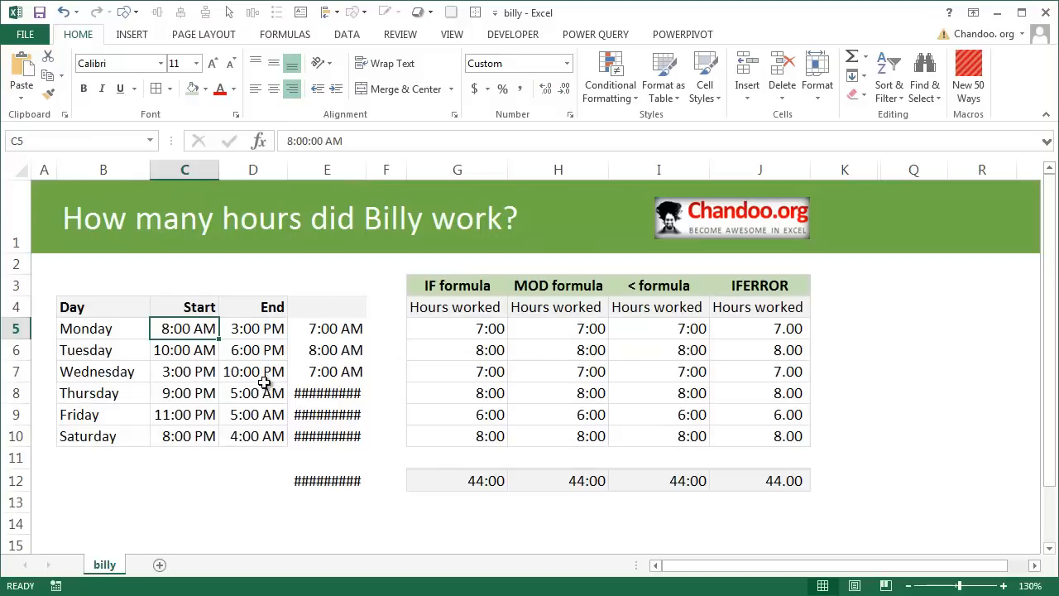
click(213, 394)
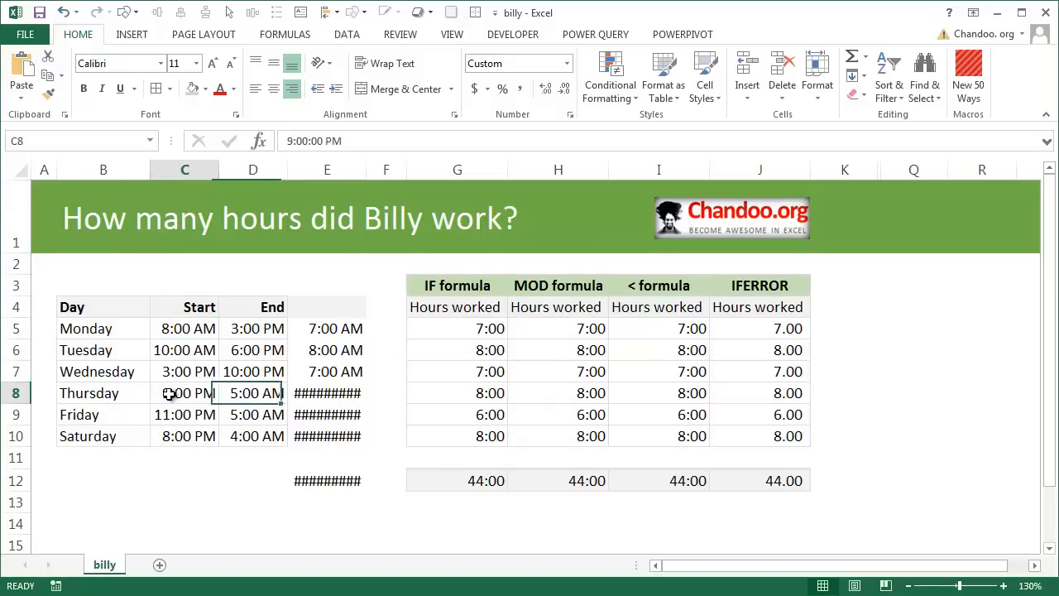
click(244, 394)
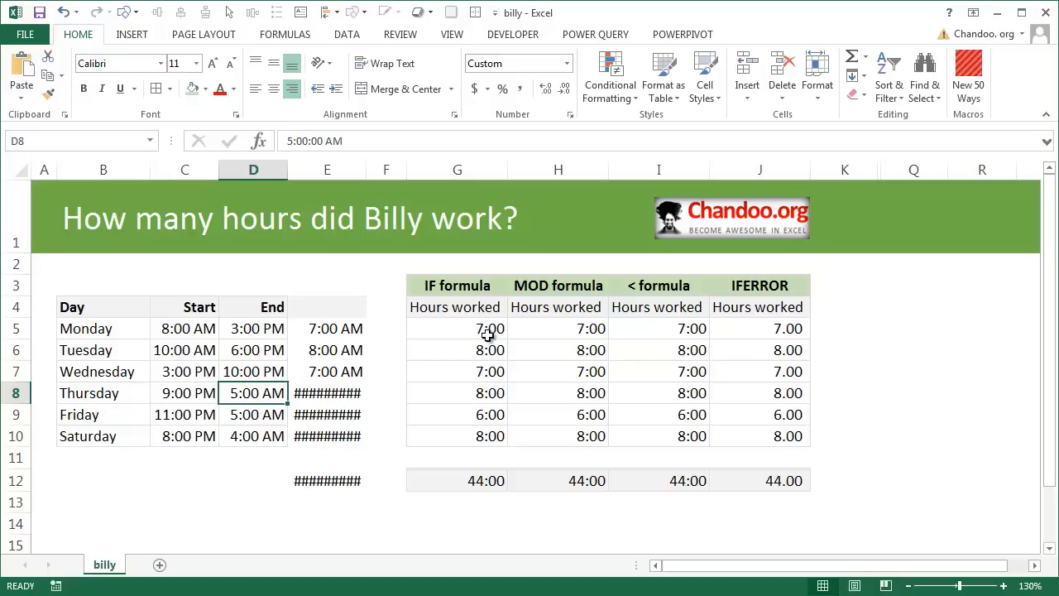
click(488, 330)
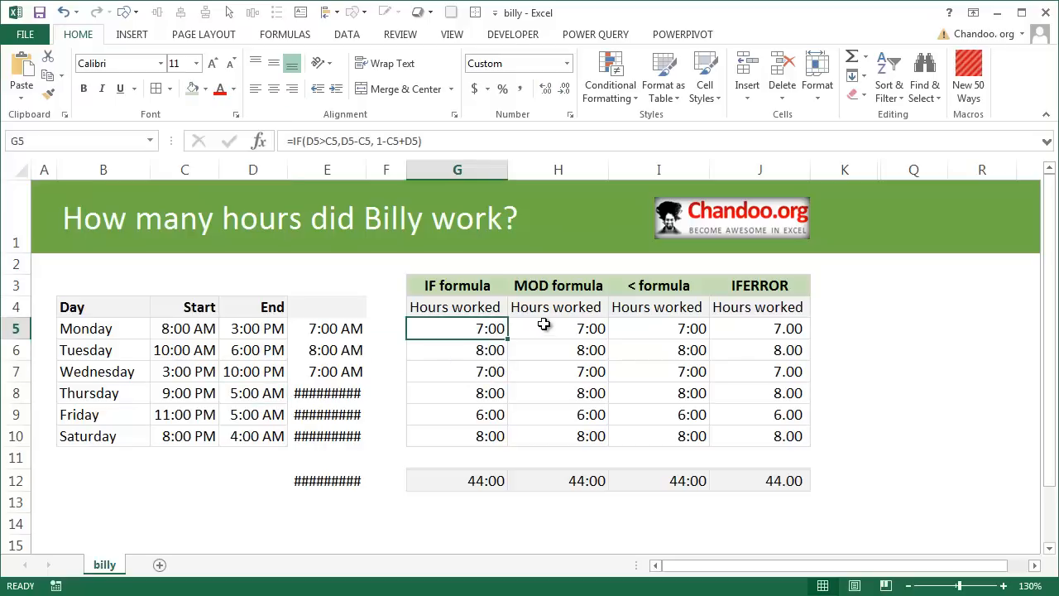
key(F2)
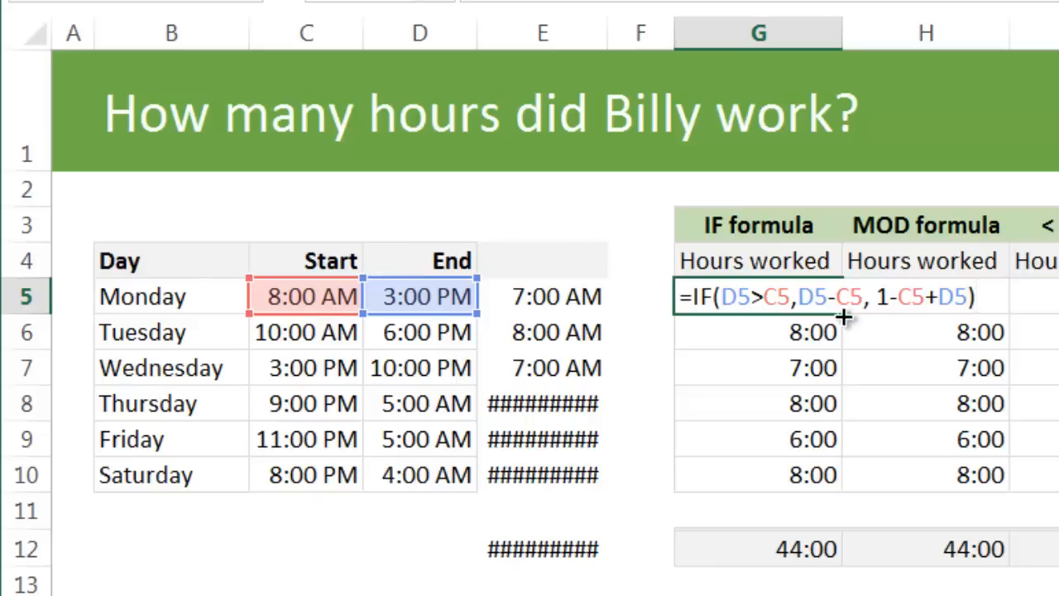
drag(799, 295, 863, 294)
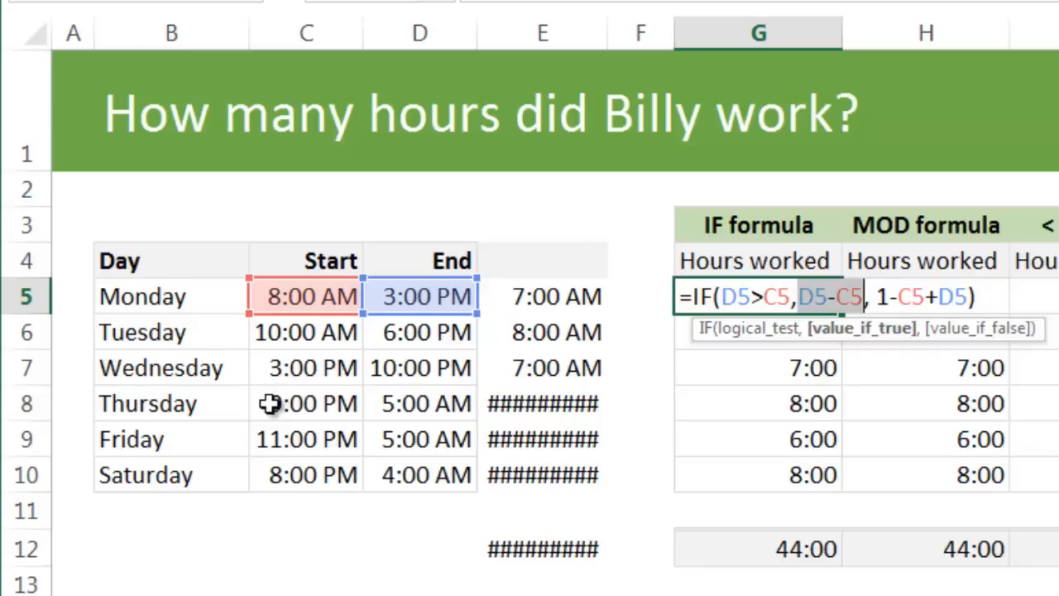
click(881, 291)
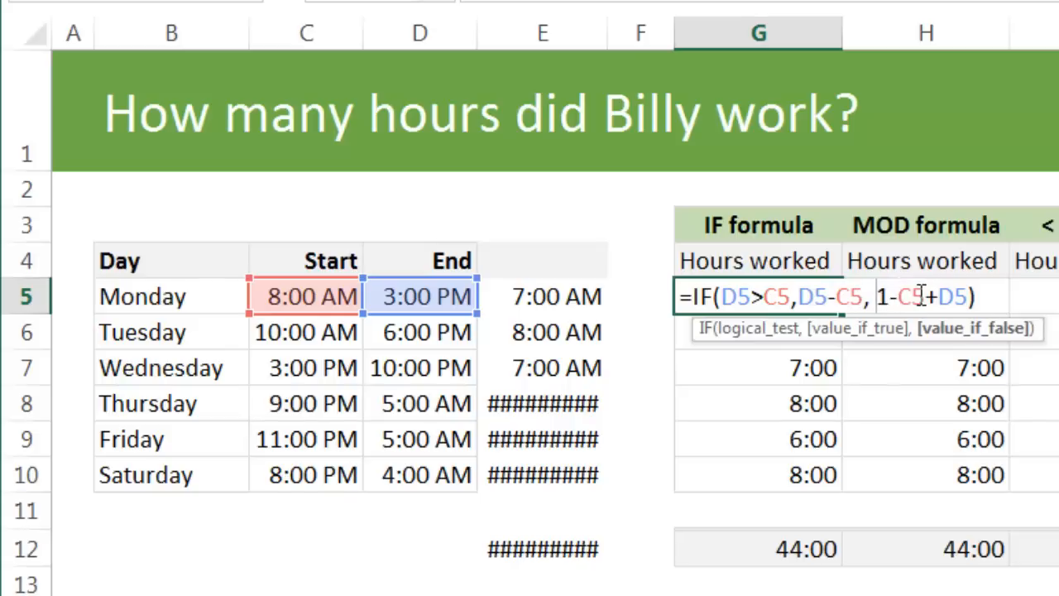
click(919, 297)
text())
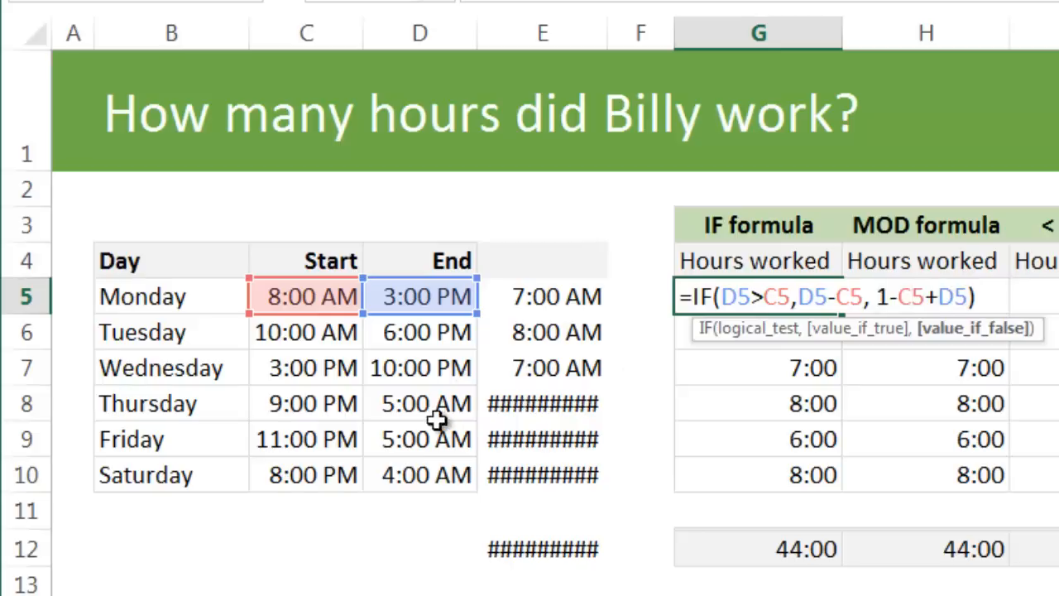
- Replace Thursday's formula in E8 with Start minus End, =C8-D8
click(451, 403)
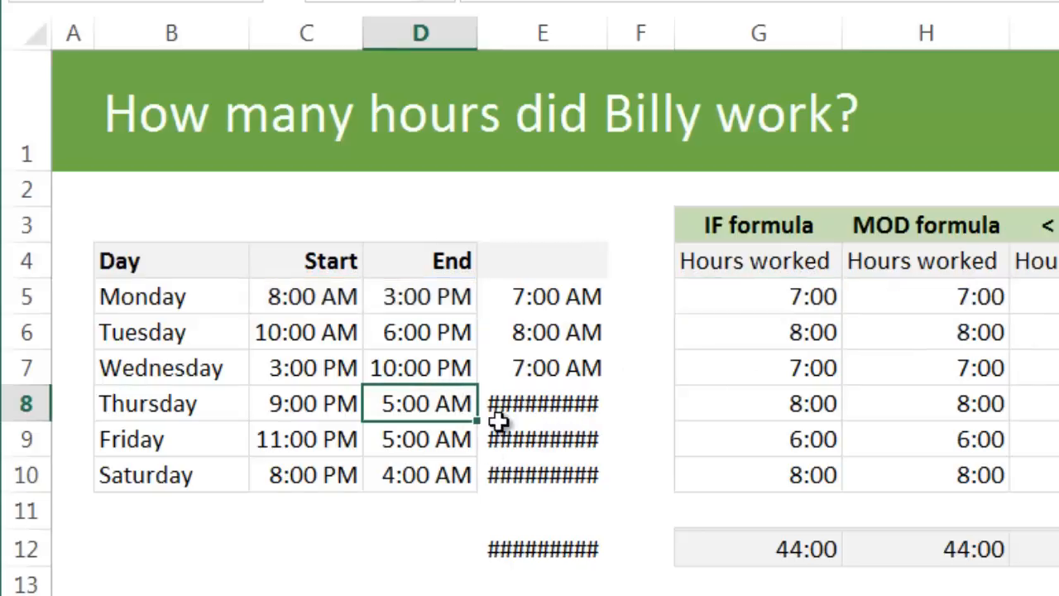
click(526, 407)
text(=)
key(Left)
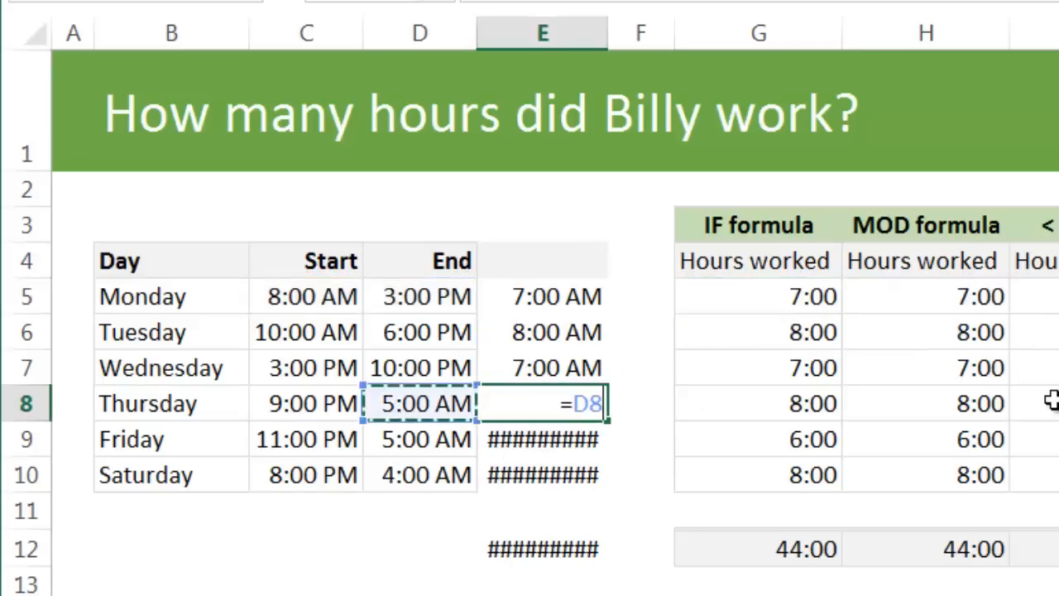
key(Left)
text(-)
key(Left)
key(Return)
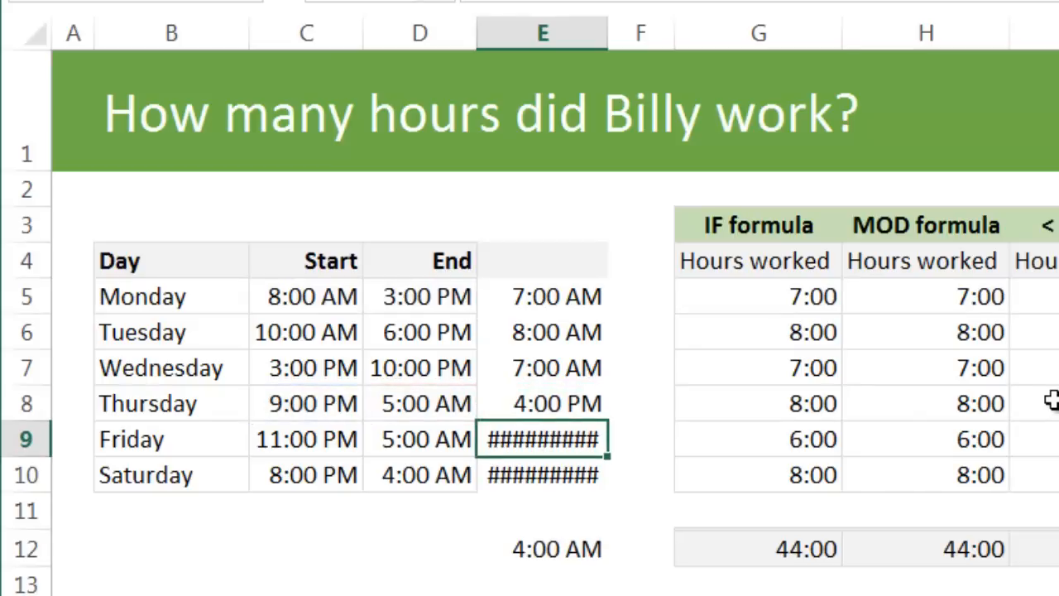
key(Up)
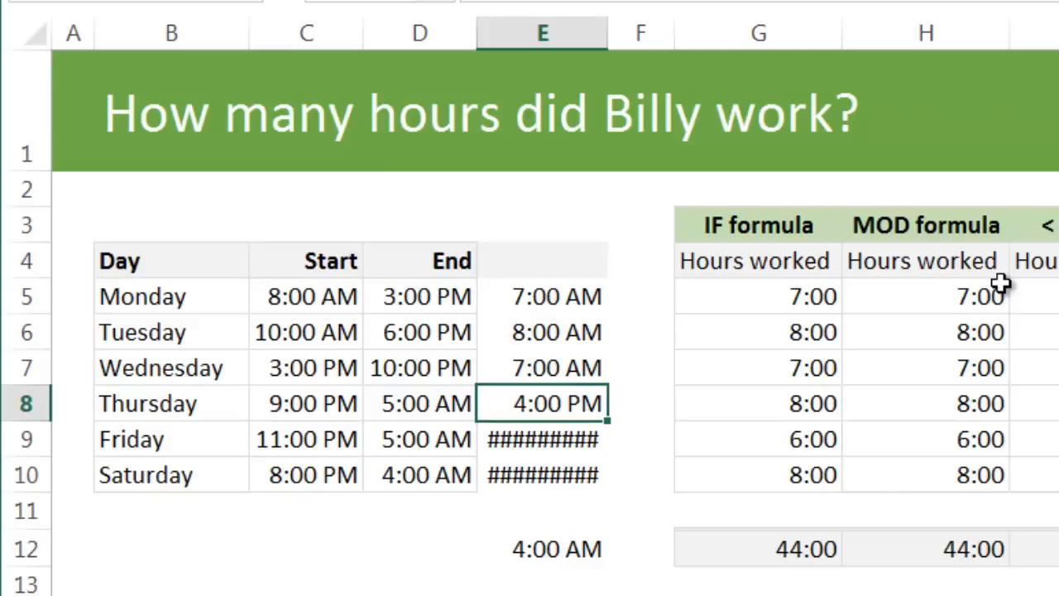
- Compare Thursday's start and end times with the E8 result, and revisit the IF formula in G5 and the Start times
drag(319, 409, 466, 411)
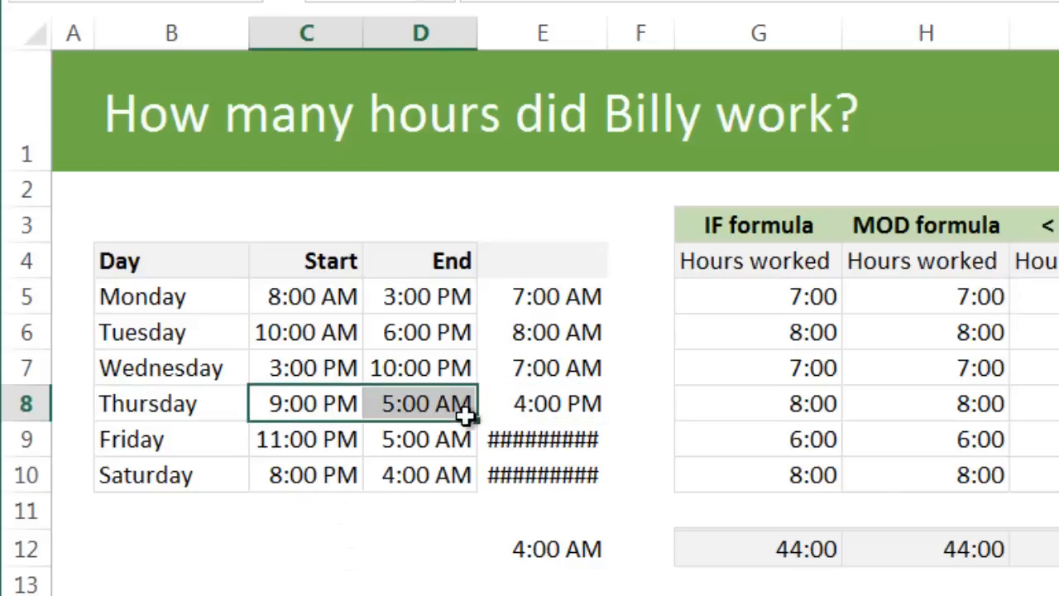
click(530, 413)
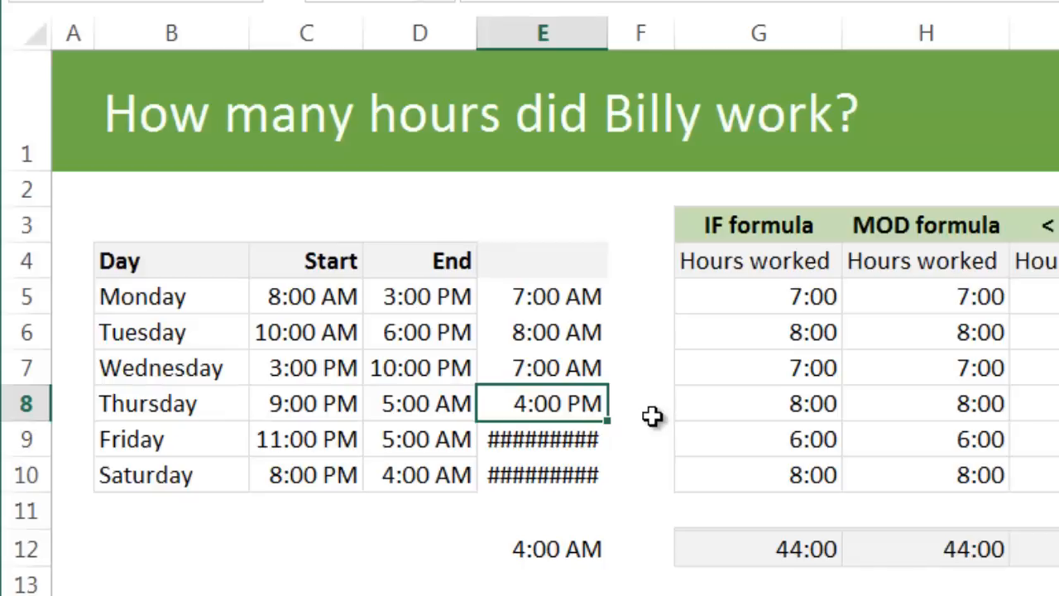
click(827, 296)
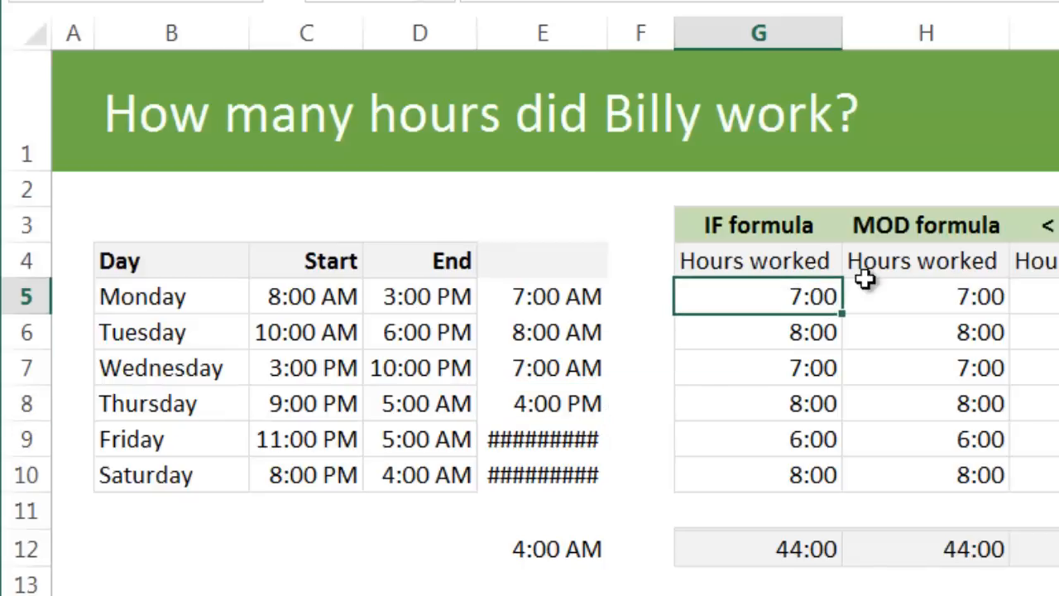
key(F2)
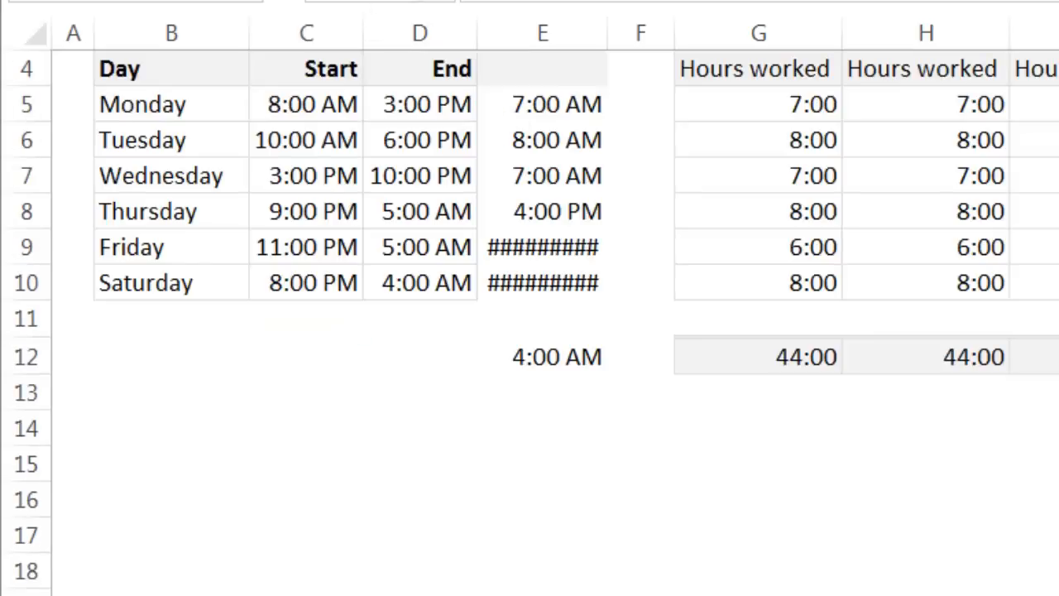
click(306, 282)
click(303, 104)
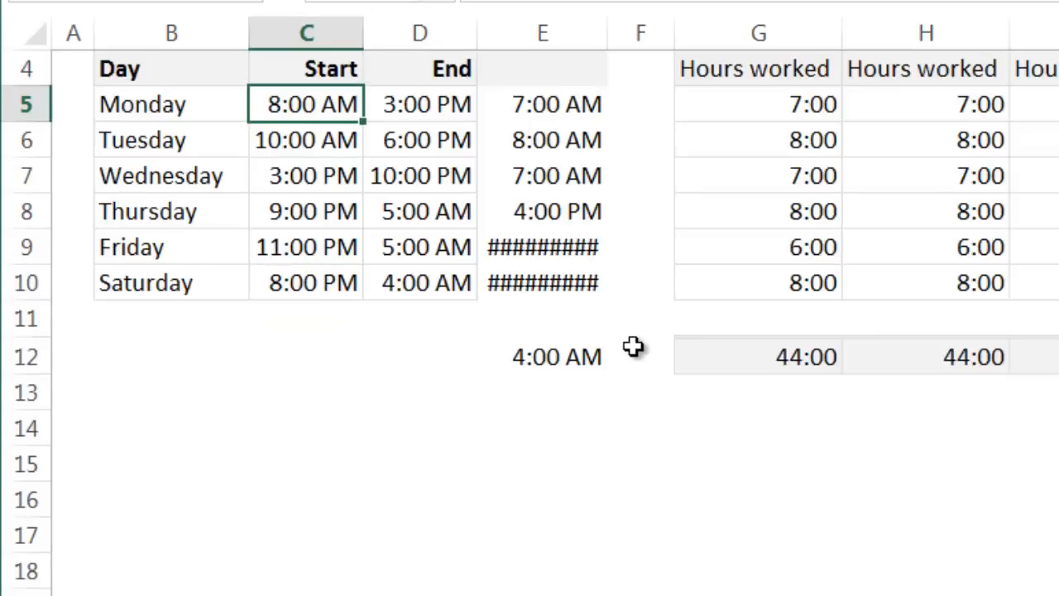
- Enter the sample numbers 1, 2 and 1.2 in C22:C24 and go through each of them
scroll(321, 336, down, 5)
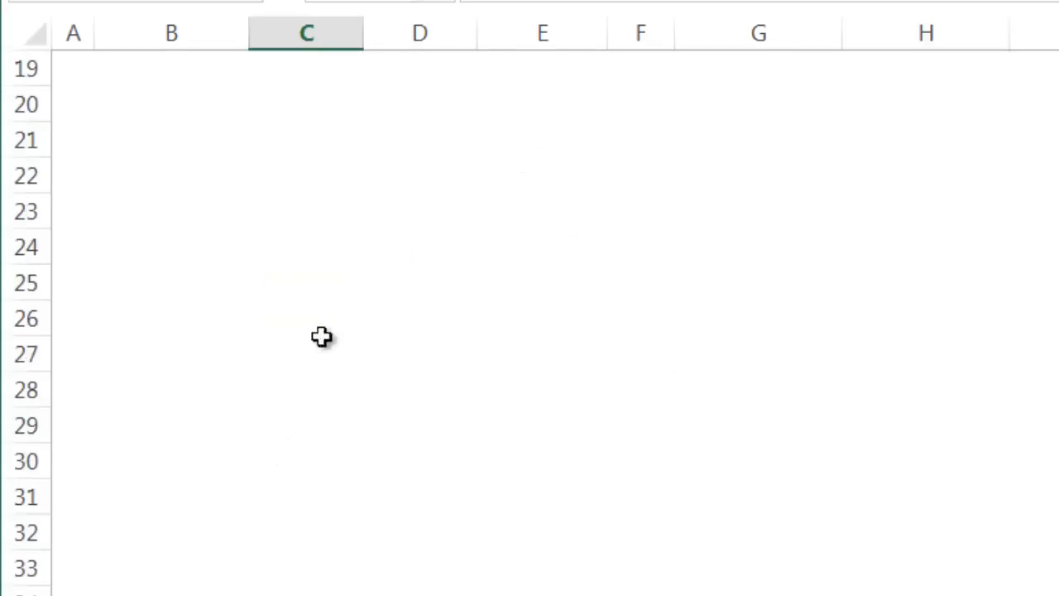
click(317, 180)
text(1)
key(Return)
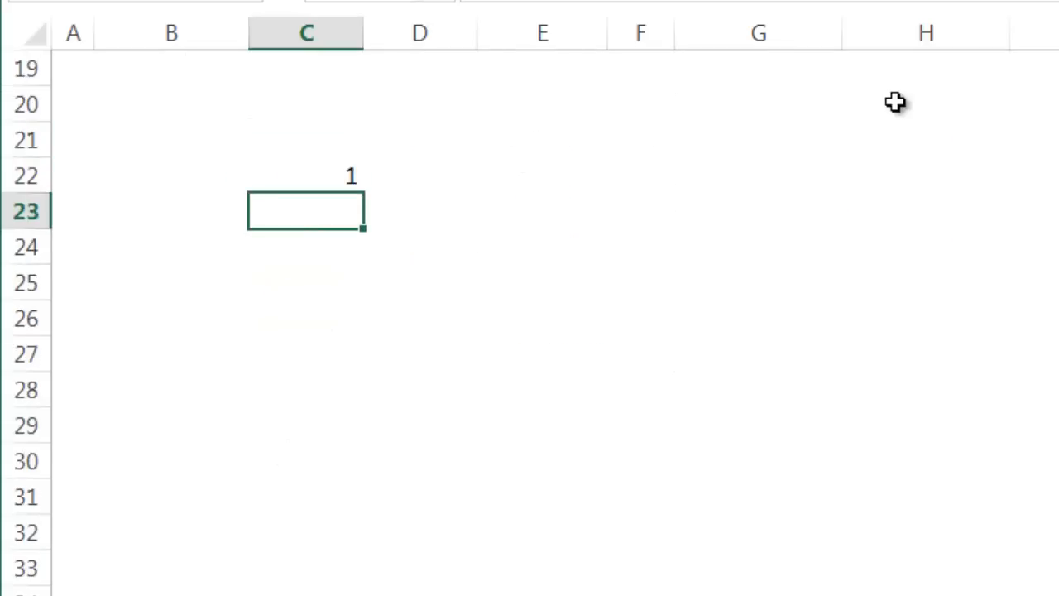
text(2)
key(Return)
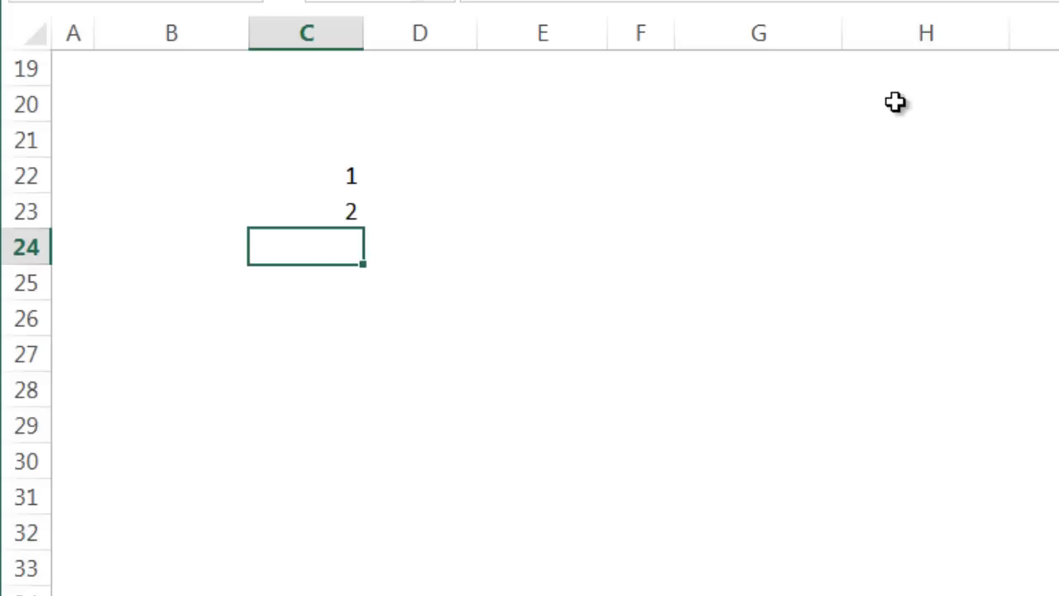
text(1.2)
key(Return)
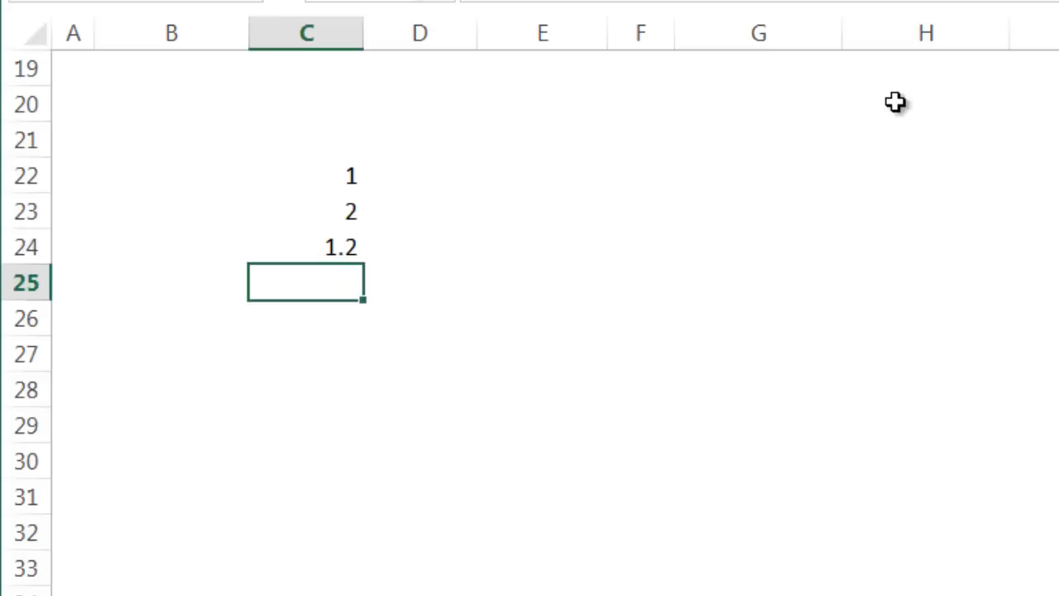
click(300, 203)
click(309, 183)
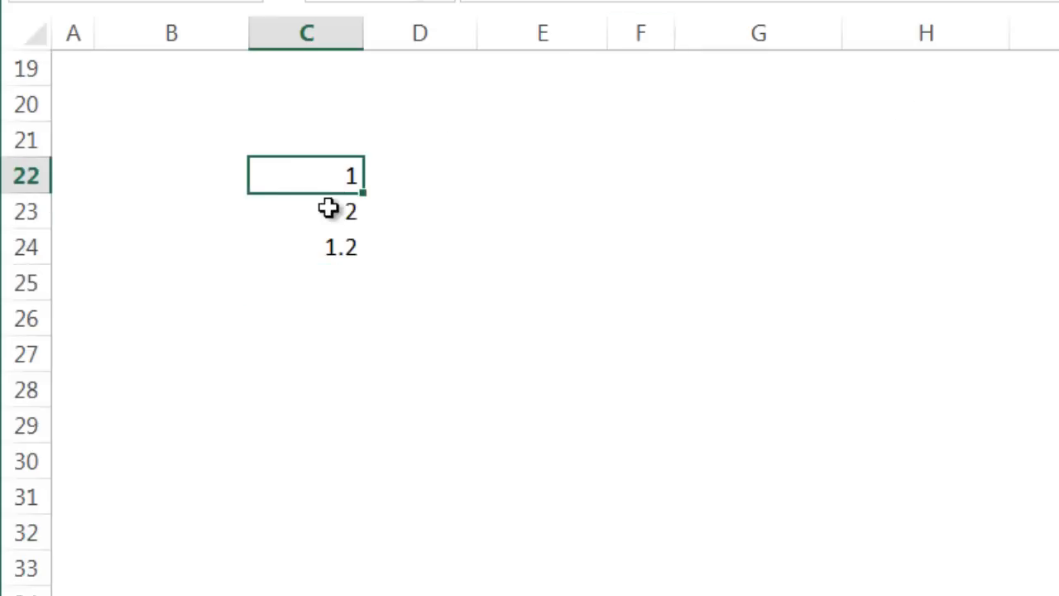
click(328, 209)
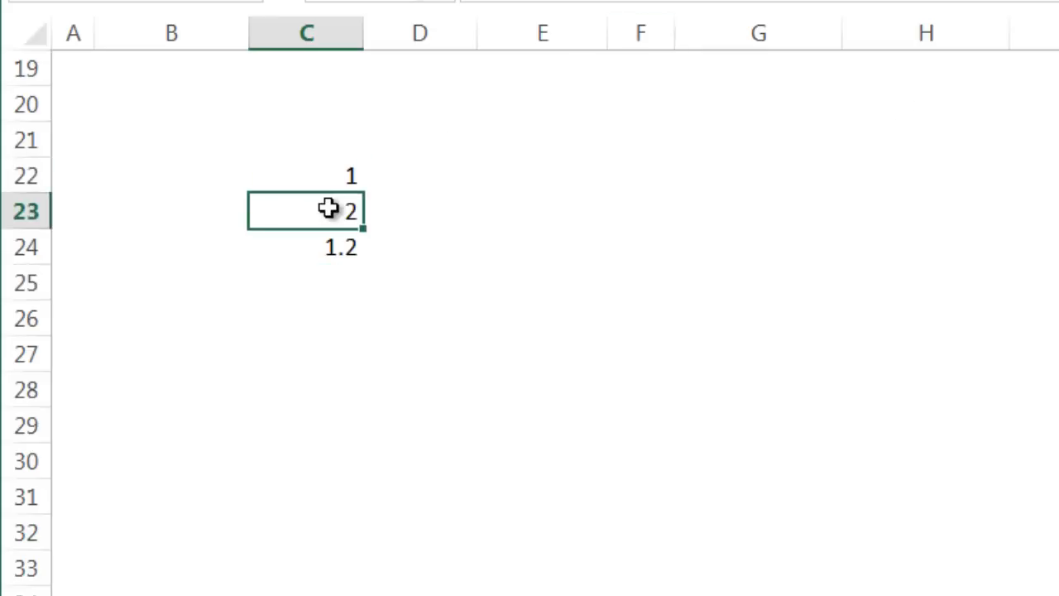
click(321, 258)
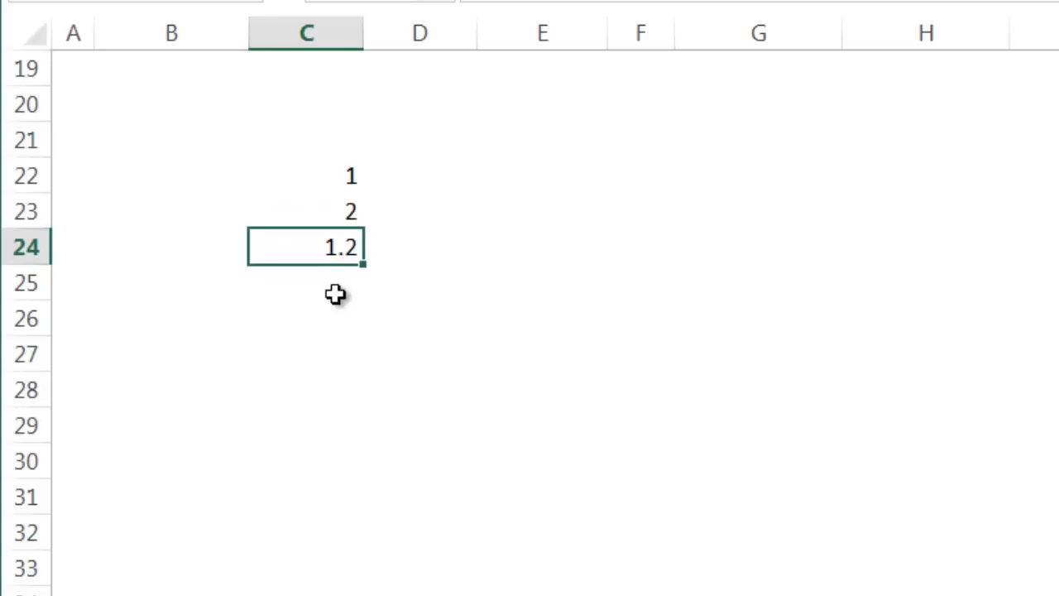
- Enter the formula =0.2*24 in C25 to convert the fractional day into hours
click(339, 296)
text(=0.)
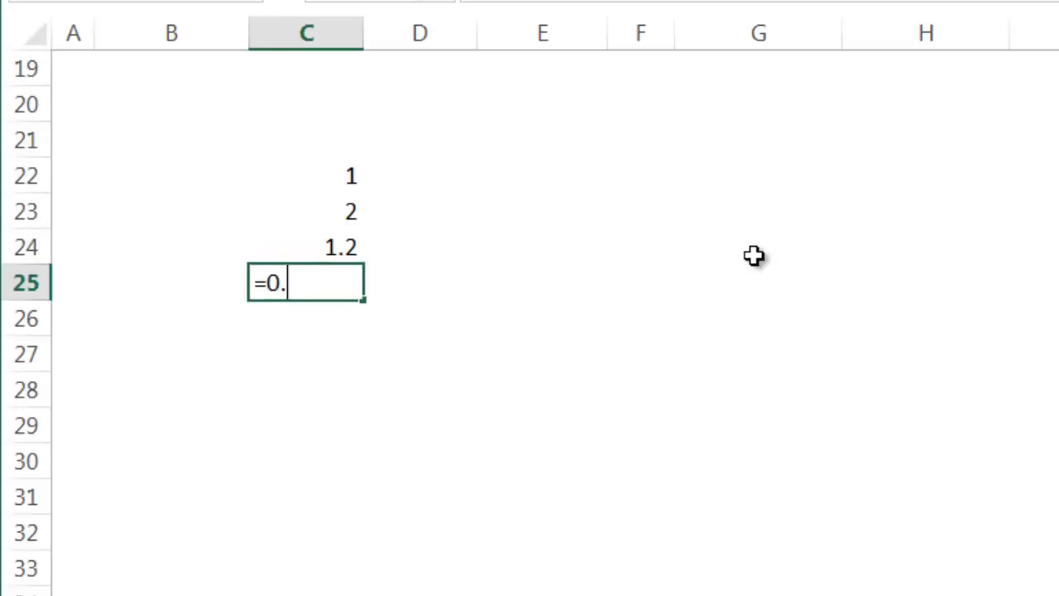
text(2*24)
key(Return)
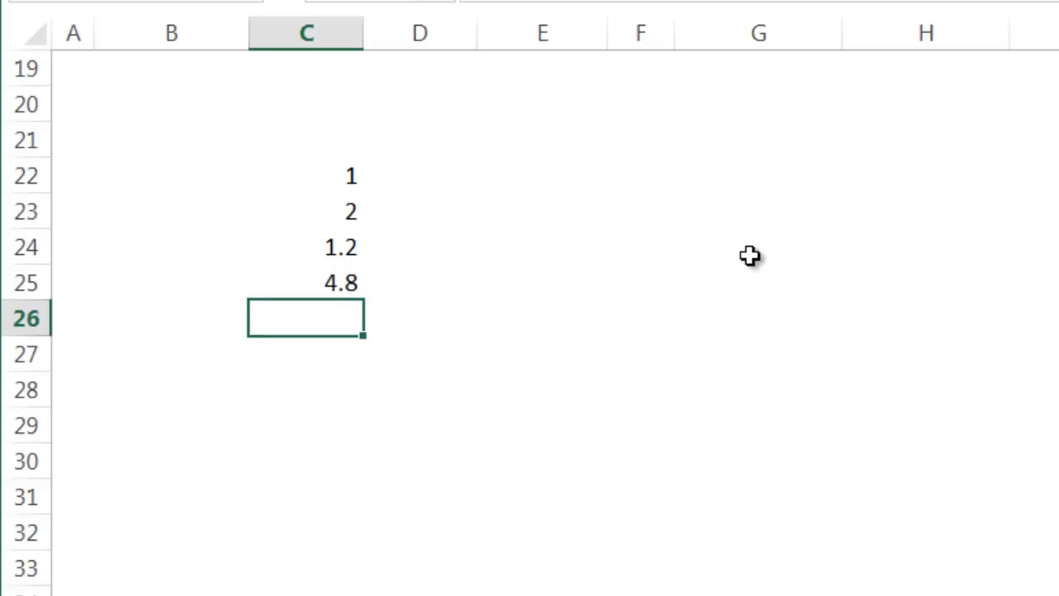
click(340, 285)
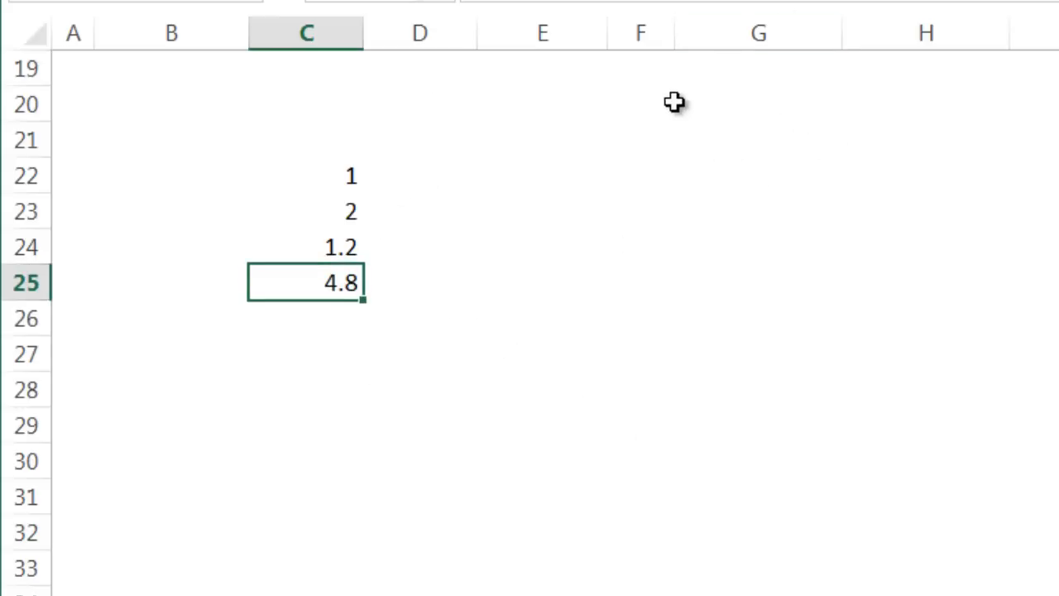
- Examine the false part of G5's IF formula, 1-C5+D5, and the role of the 1 in it
scroll(631, 226, up, 6)
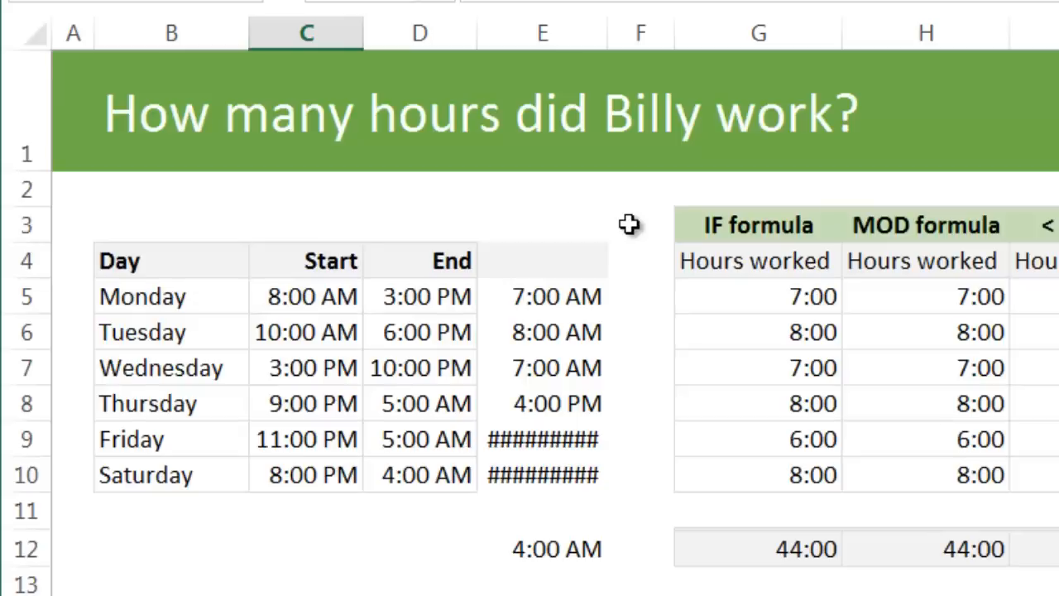
click(567, 296)
click(780, 296)
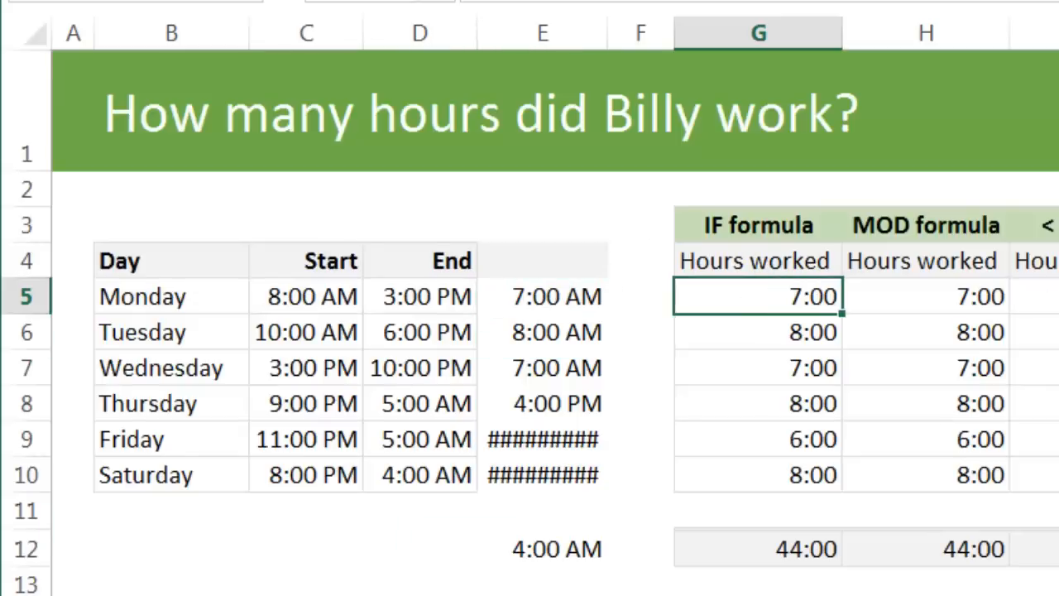
key(F2)
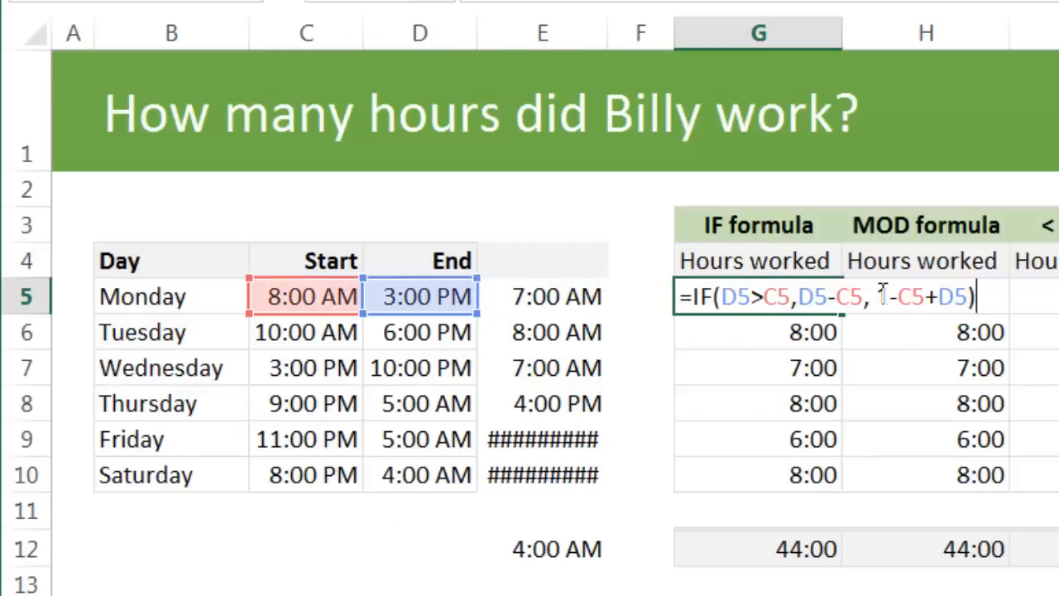
drag(880, 296, 966, 294)
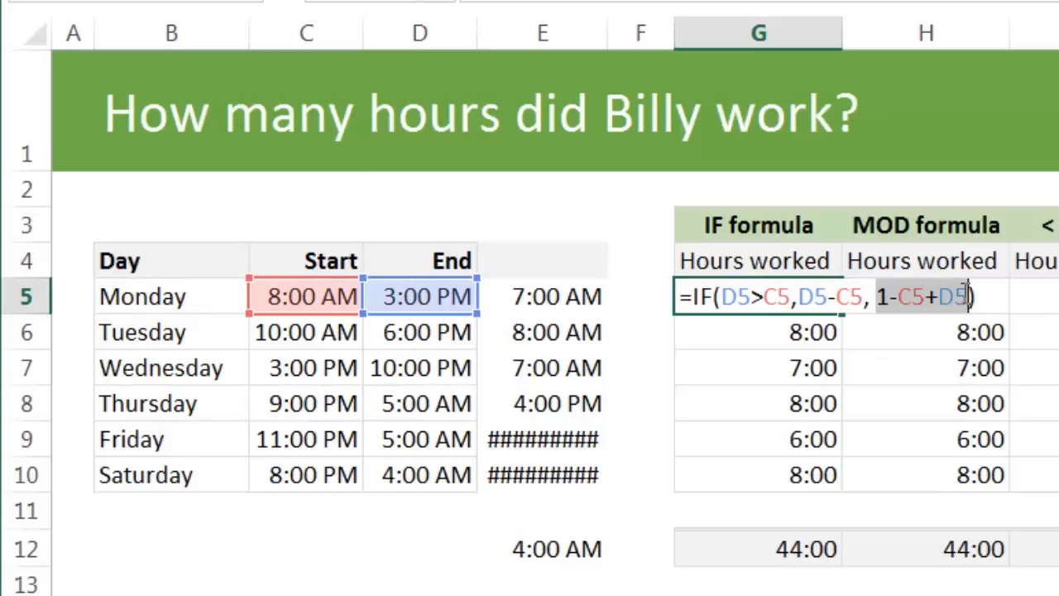
click(897, 296)
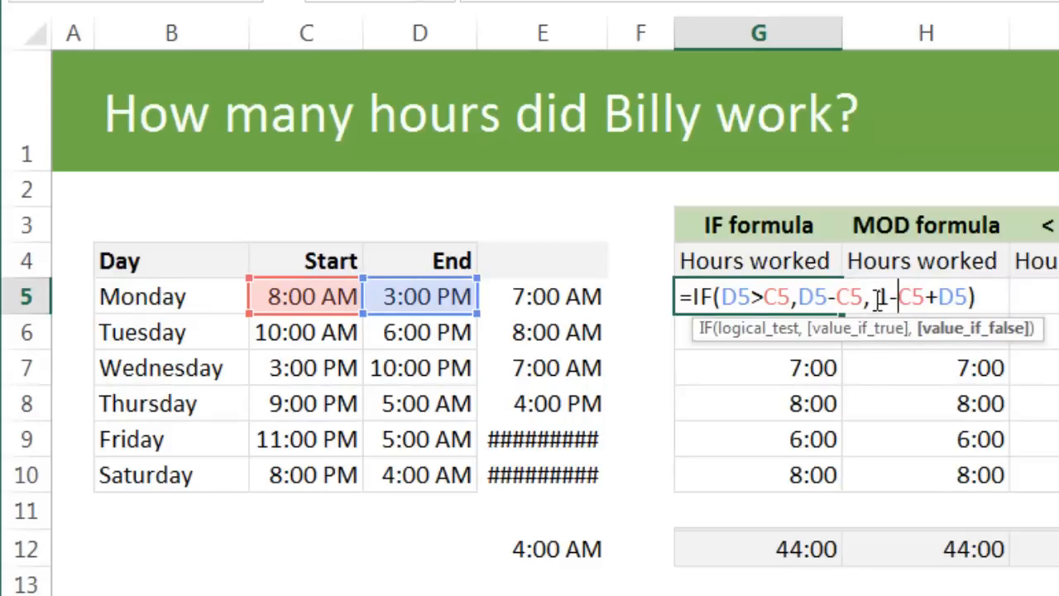
double_click(880, 296)
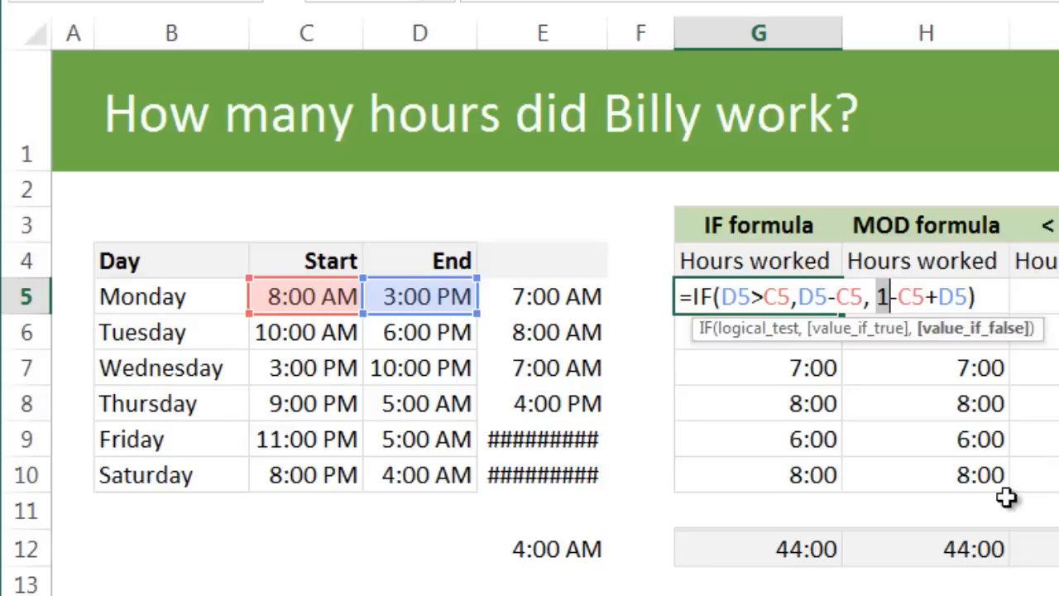
key(Escape)
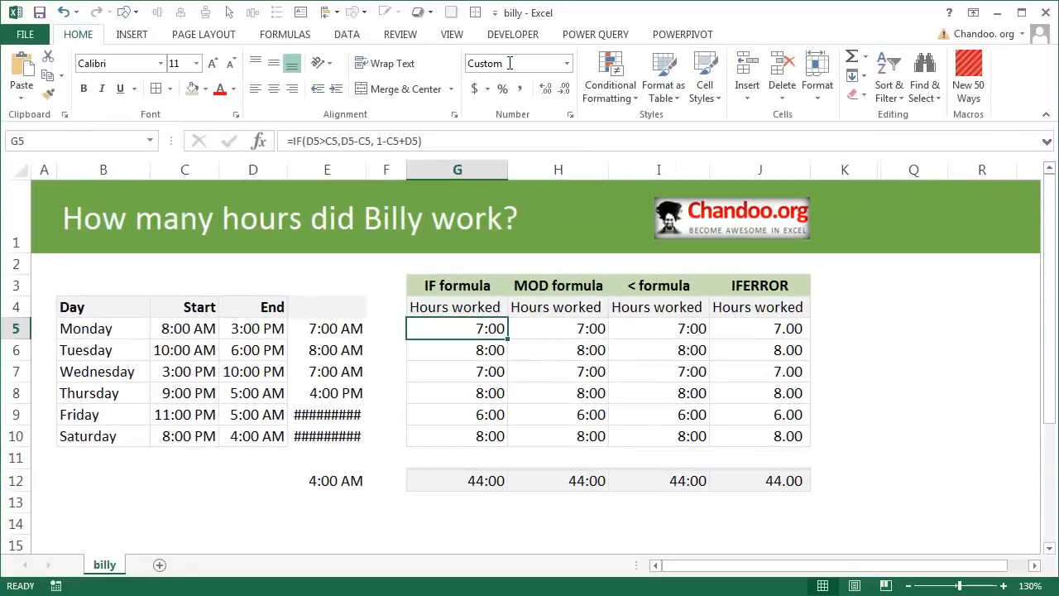
- Set the number format of G5 to General
click(567, 62)
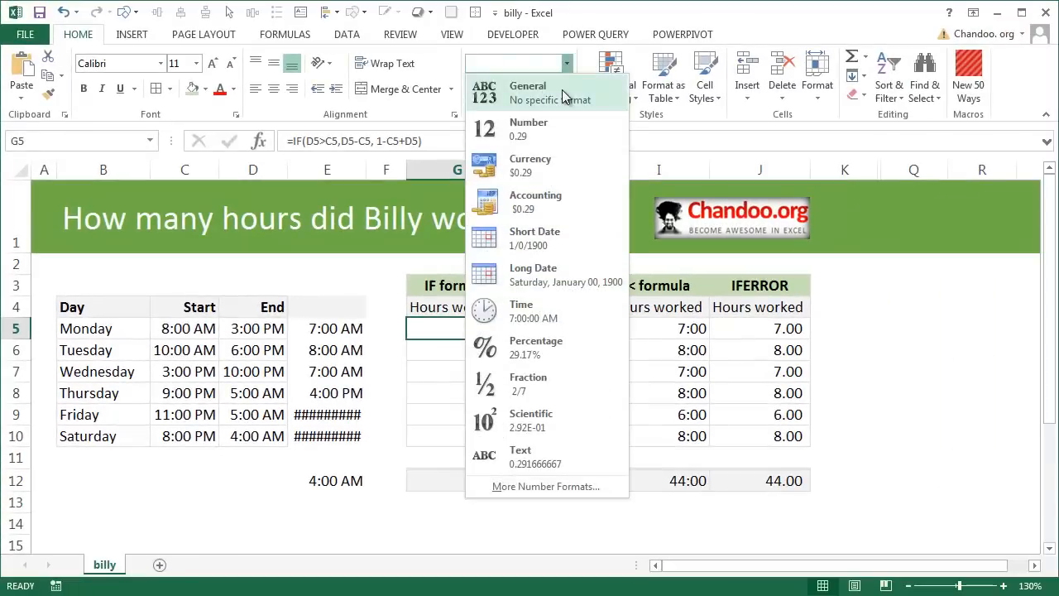
click(565, 97)
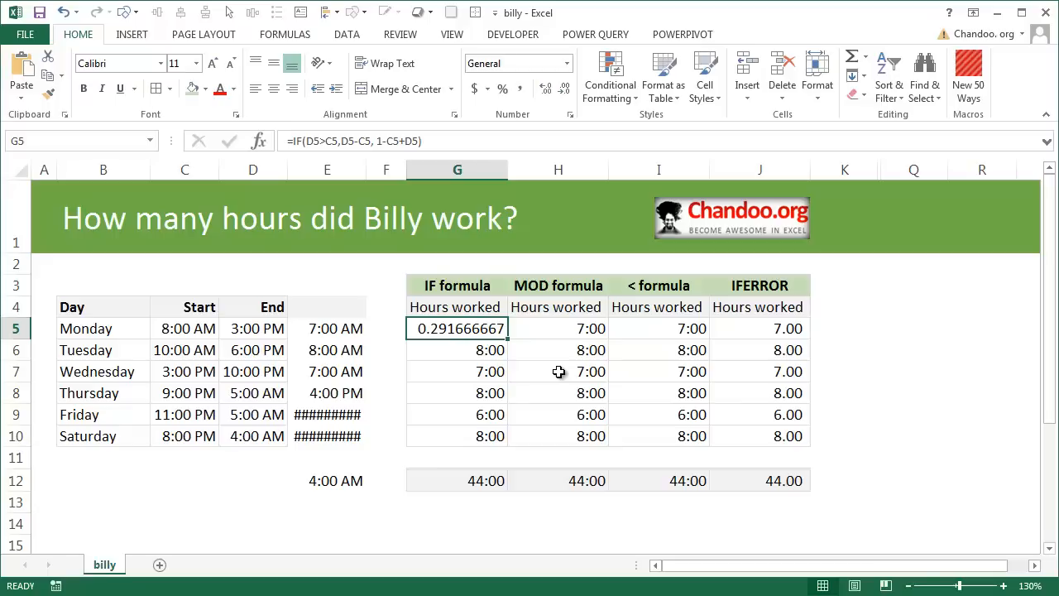
- Apply the custom number format [h]:mm to Monday's hours worked in G5
right_click(480, 331)
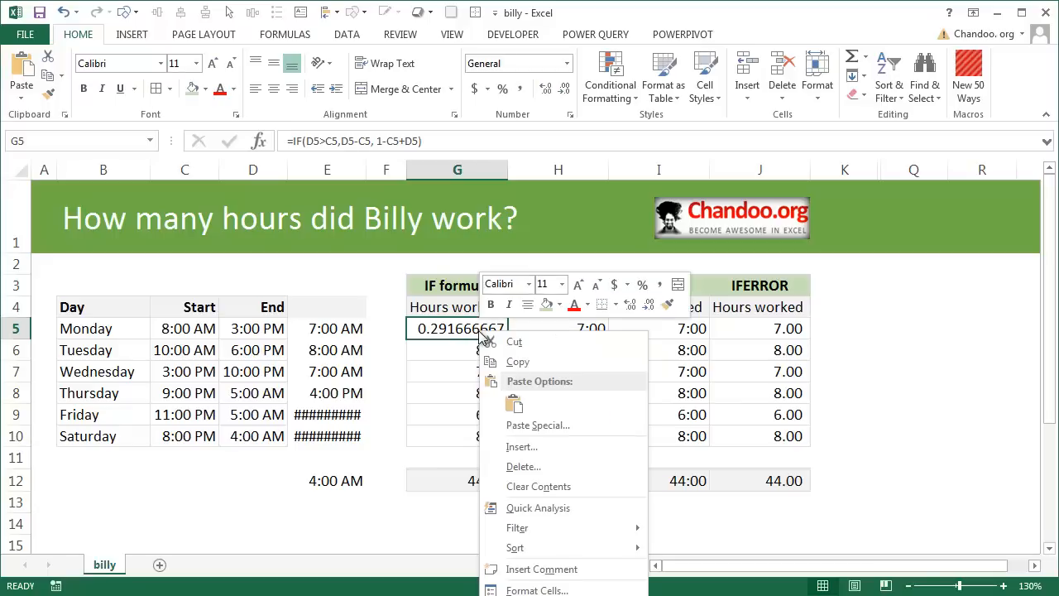
key(Escape)
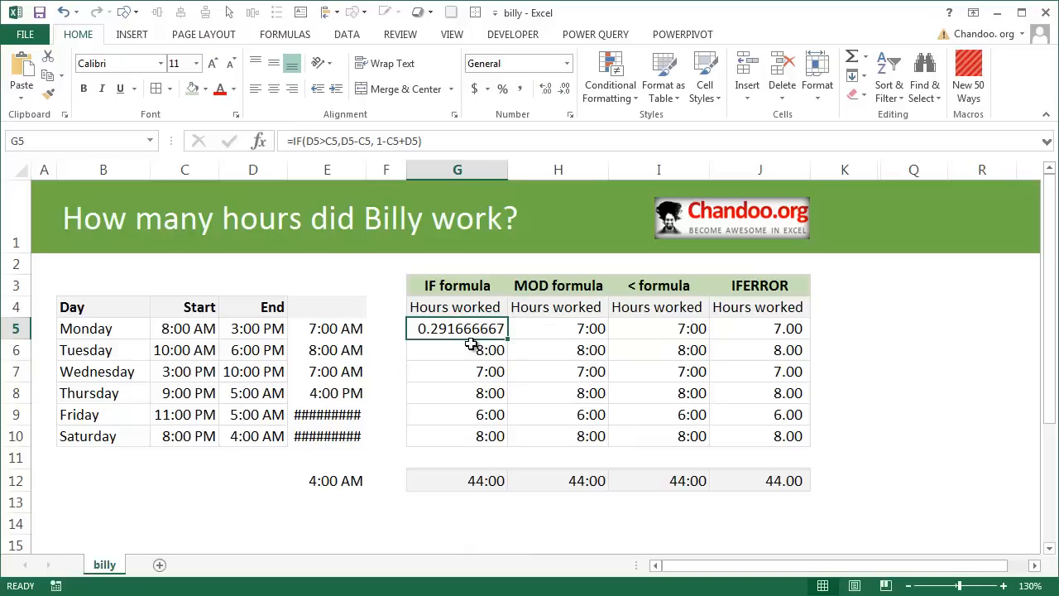
key(ctrl+1)
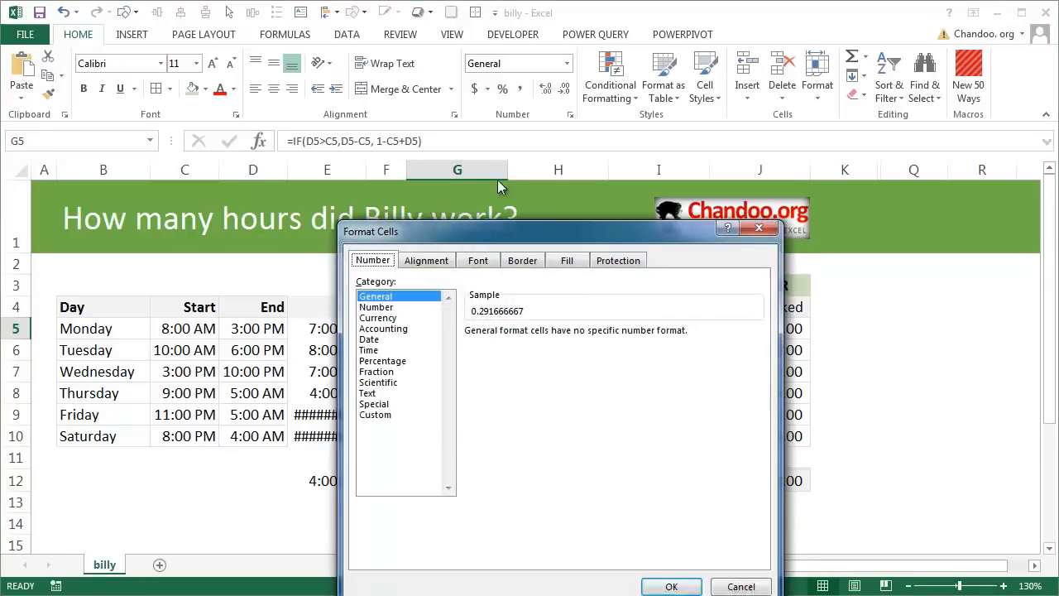
click(382, 302)
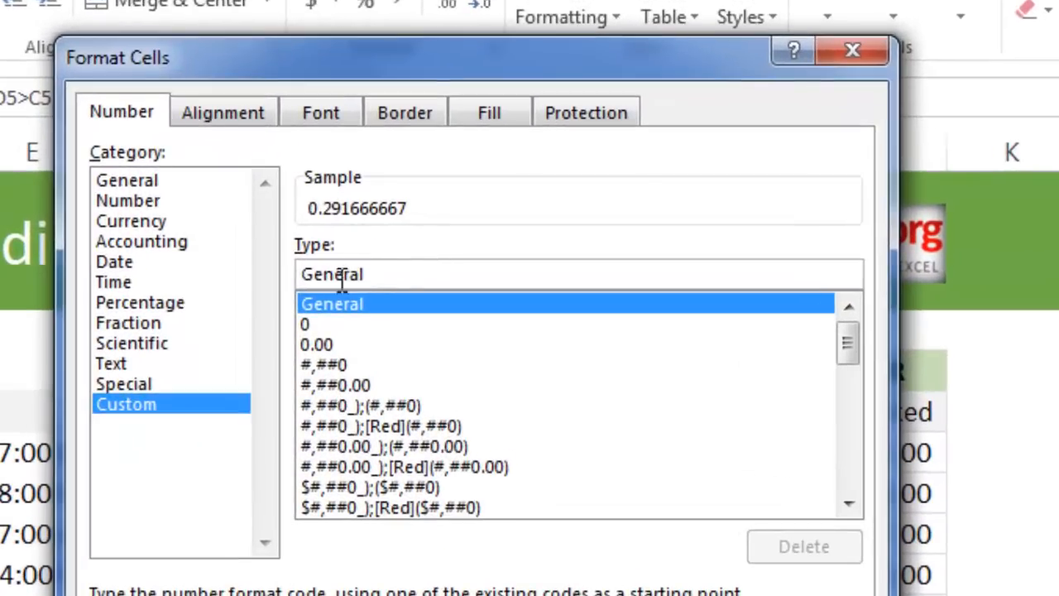
drag(372, 274, 302, 273)
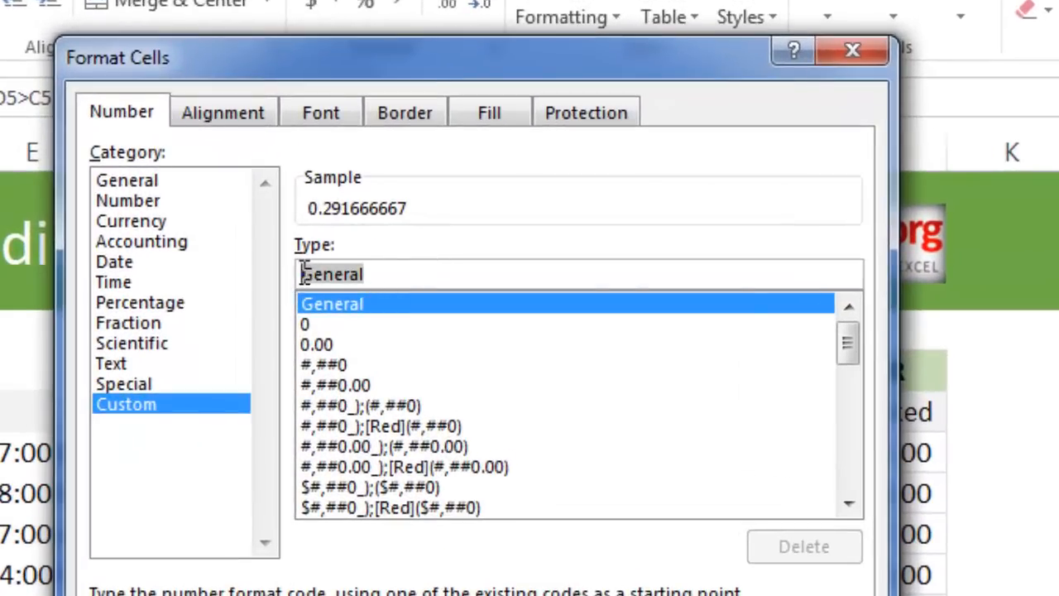
text([h])
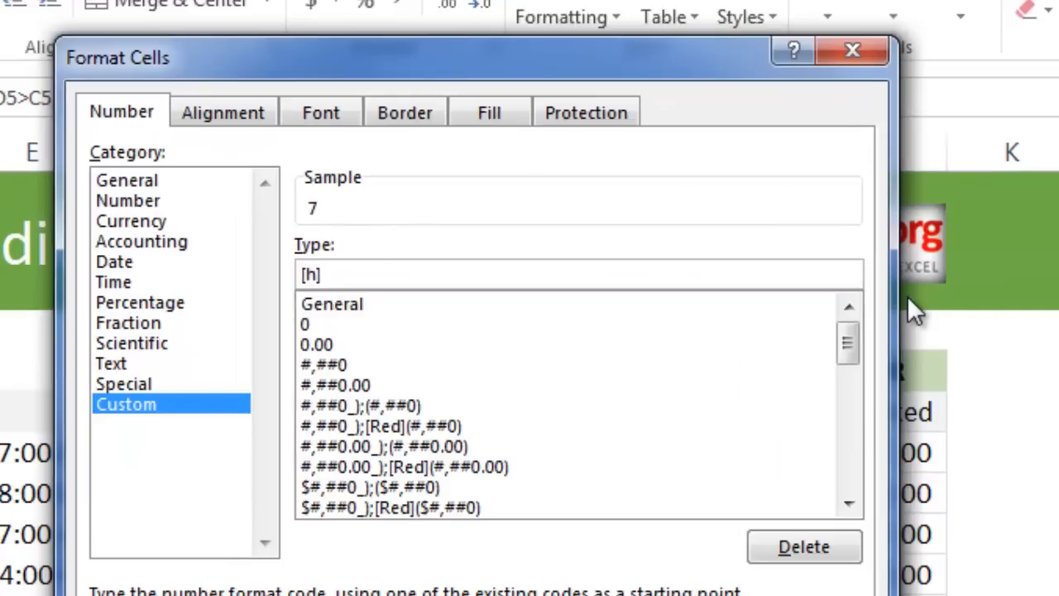
text(:mm)
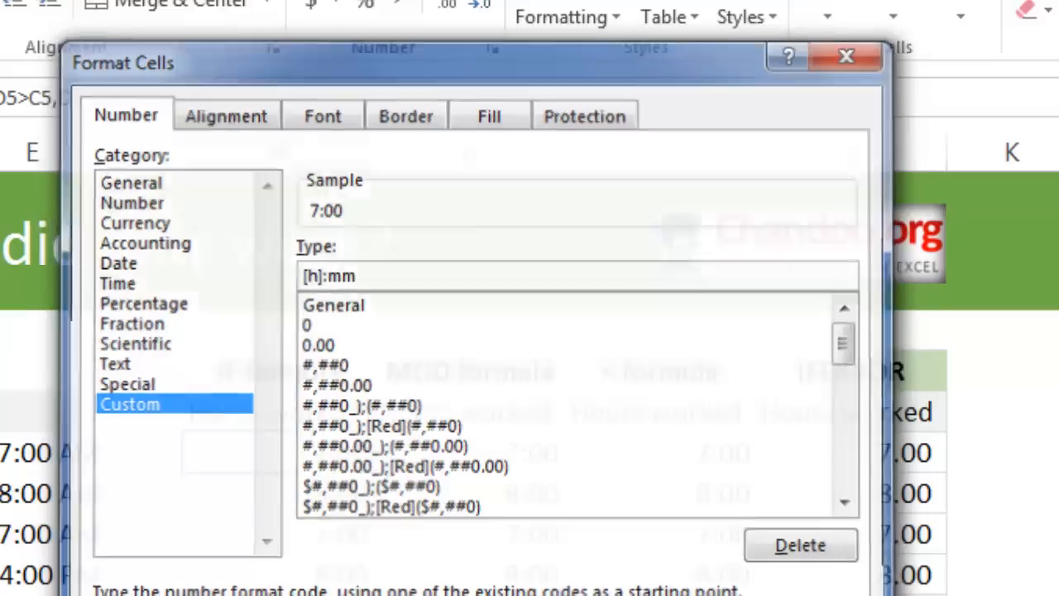
key(Return)
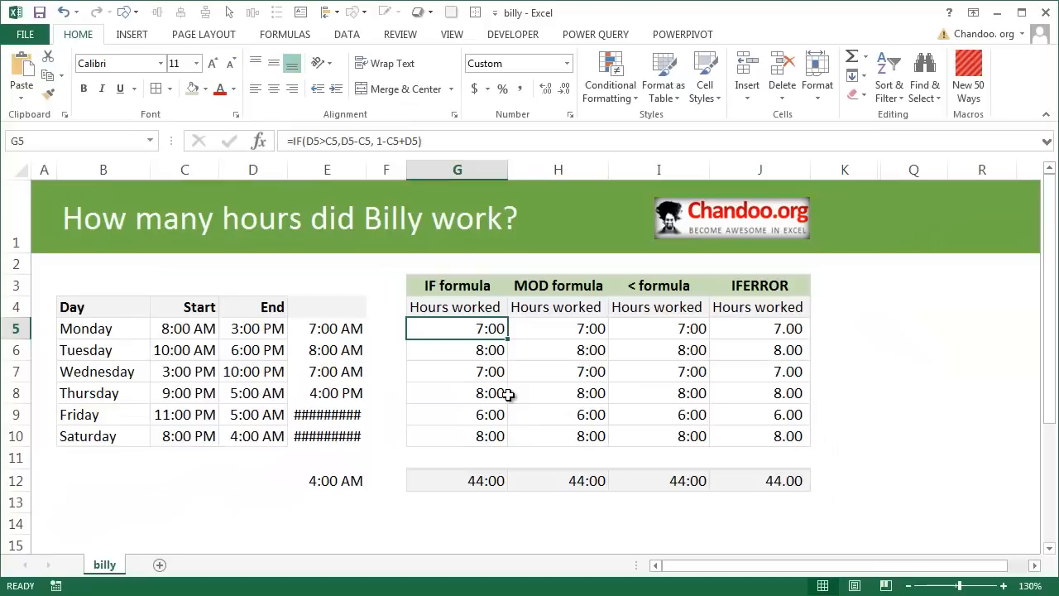
- Check the SUM formula for the total in G12, and reread the IF formula in G5
click(488, 481)
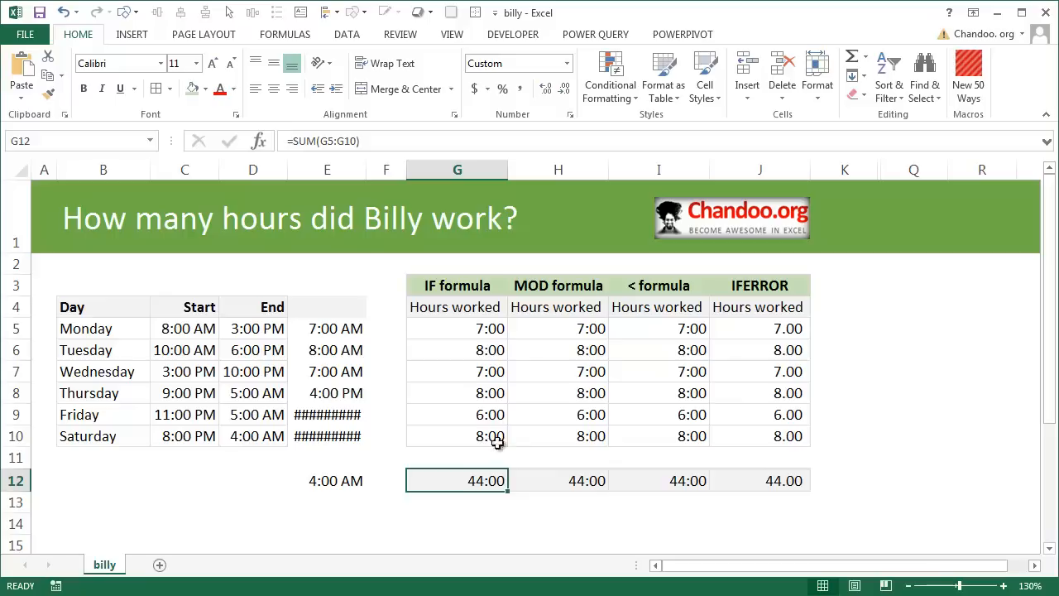
click(470, 332)
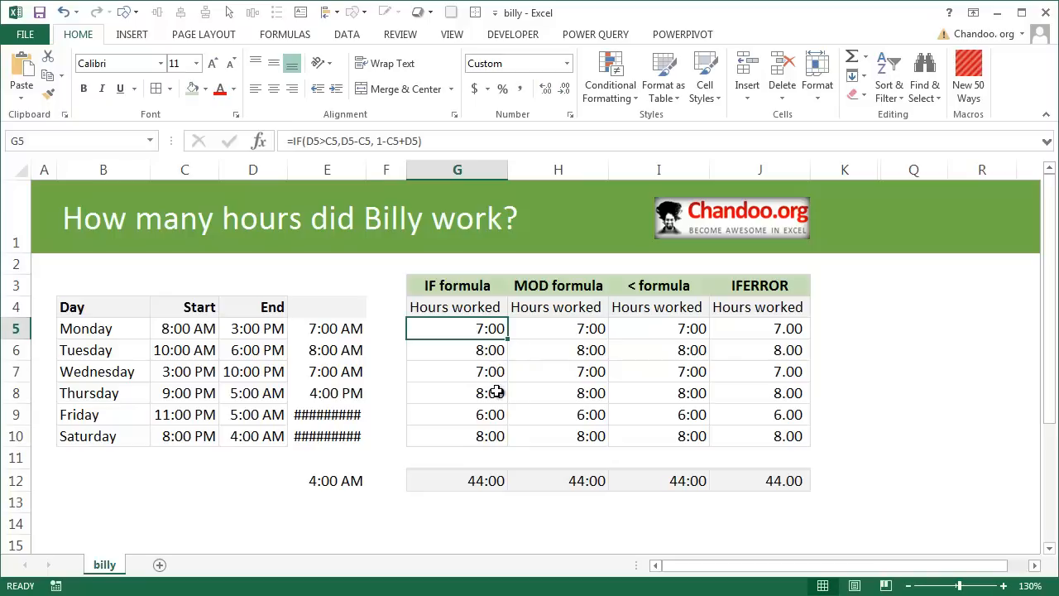
double_click(484, 331)
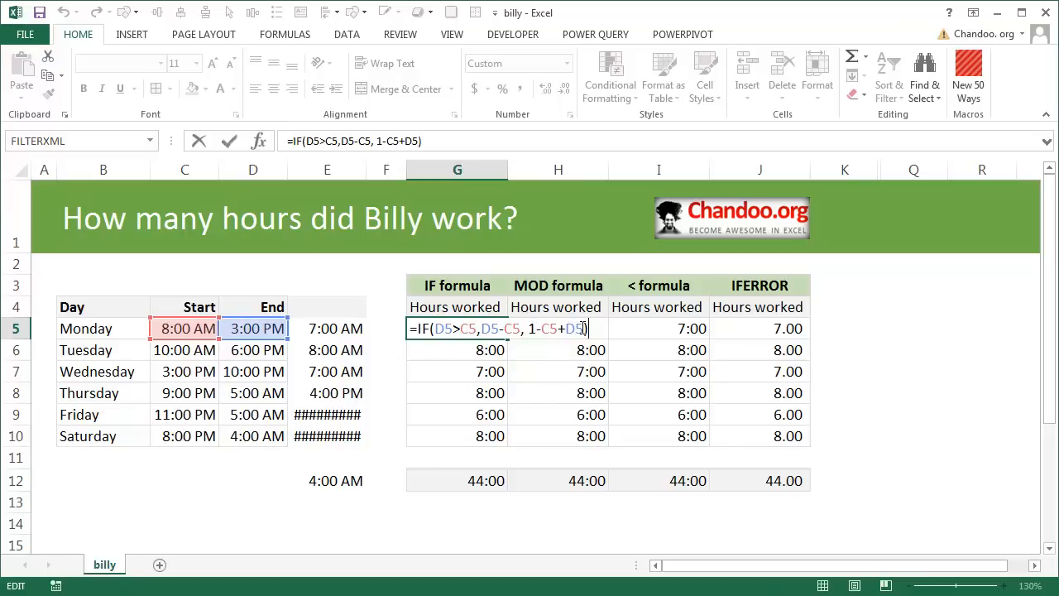
key(Escape)
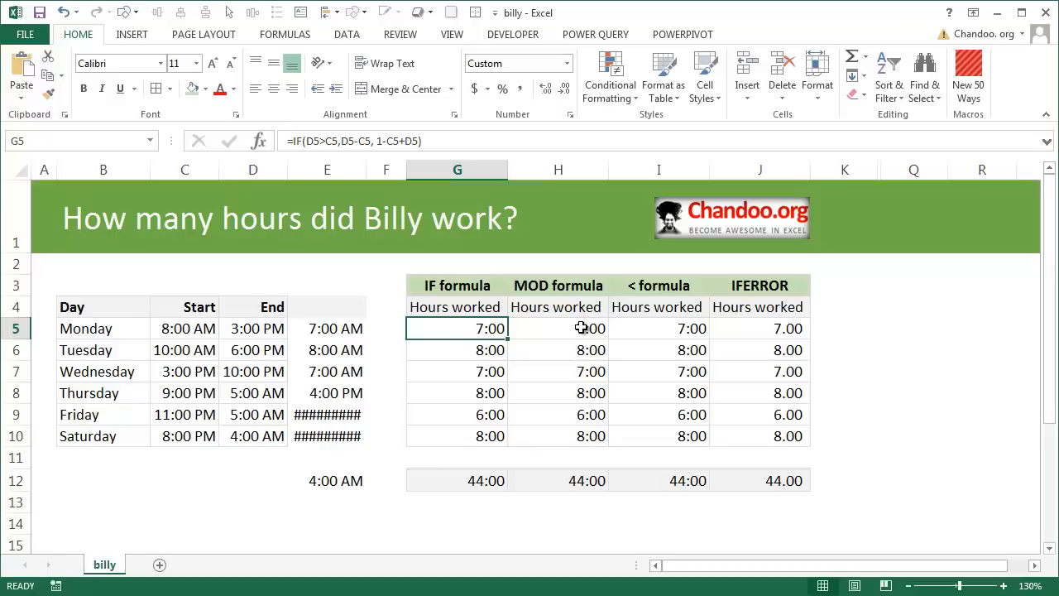
- Examine the MOD formula in H5 and the start and end times it refers to
click(581, 328)
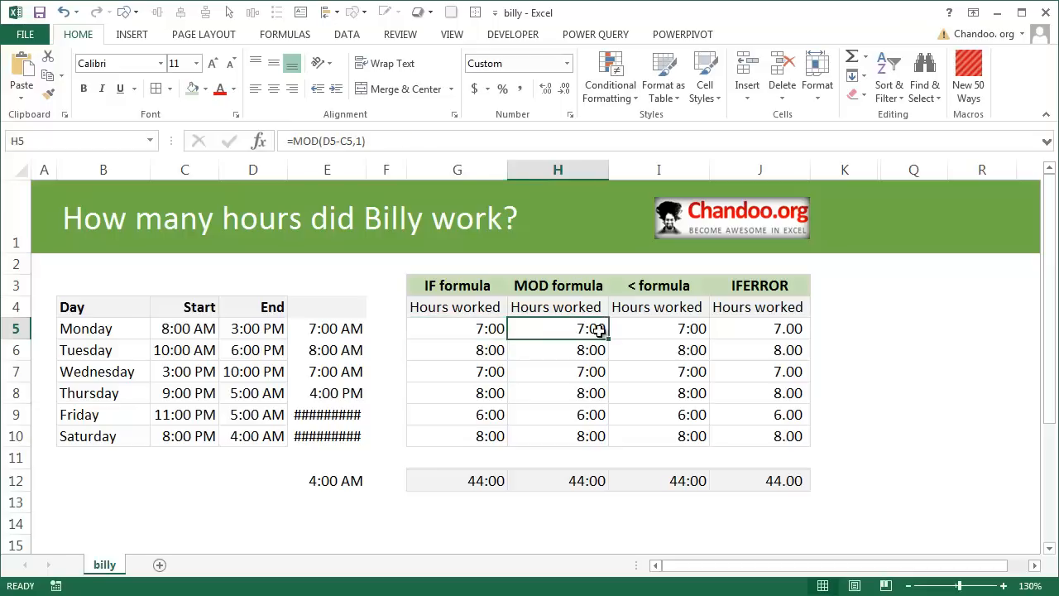
key(F2)
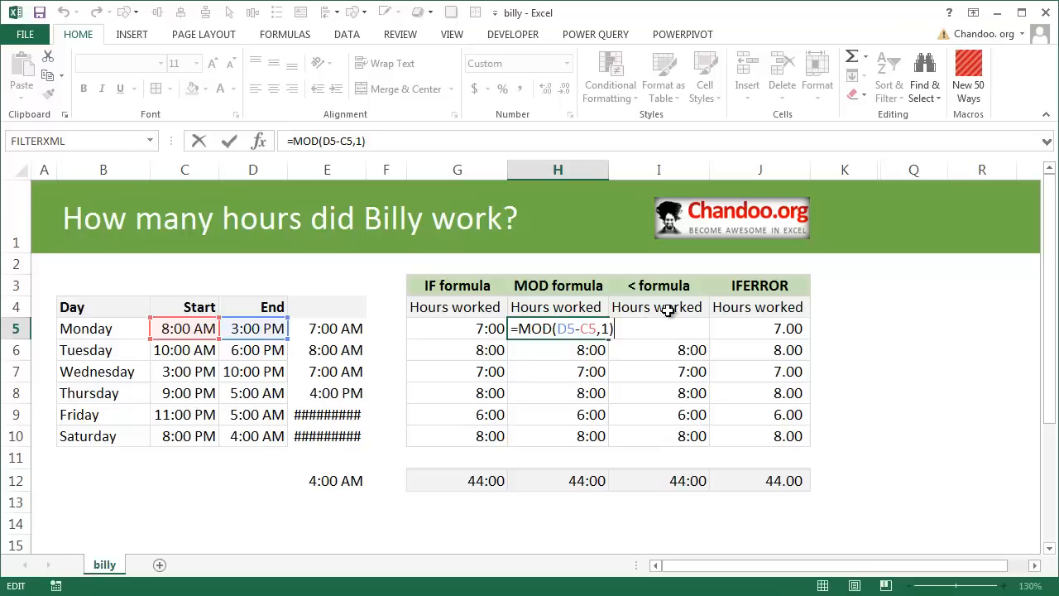
key(ctrl+Return)
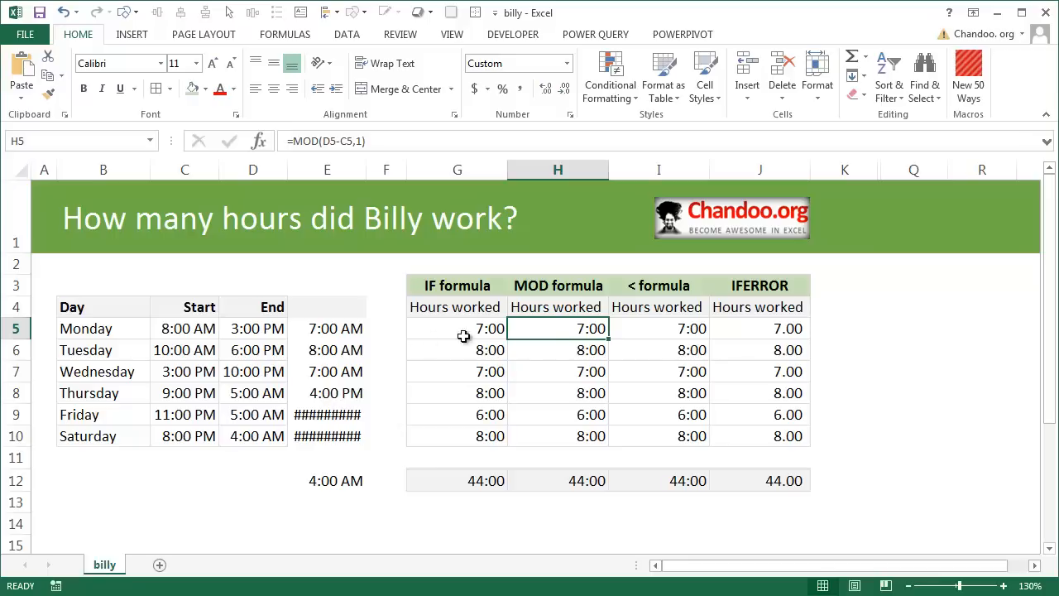
- Compare the MOD formula in H5 with the IF formula in G5
double_click(559, 333)
key(Escape)
click(476, 330)
double_click(487, 337)
key(Escape)
click(586, 331)
key(F2)
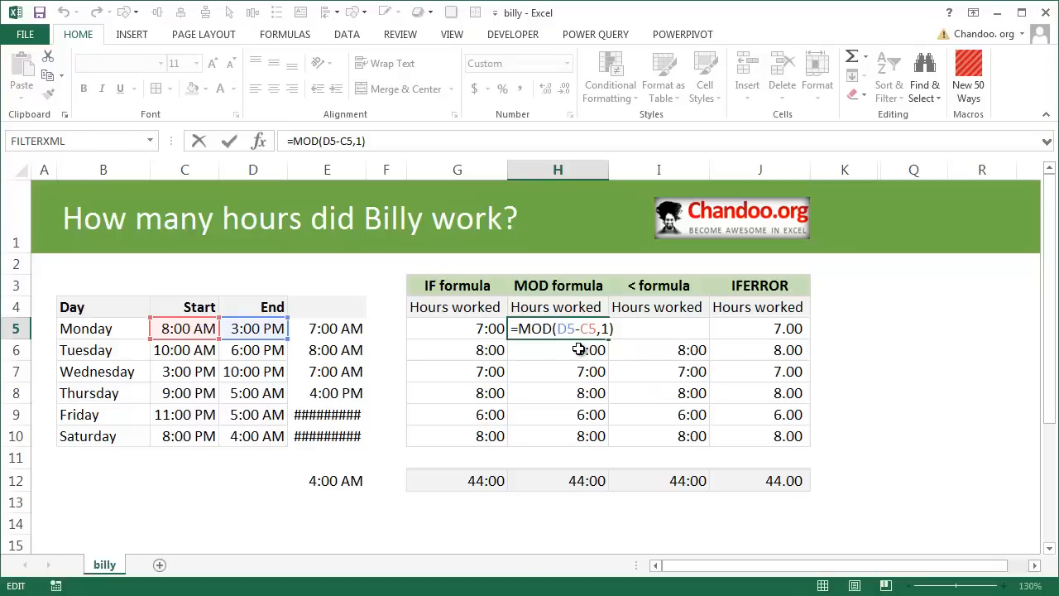
key(ctrl+Return)
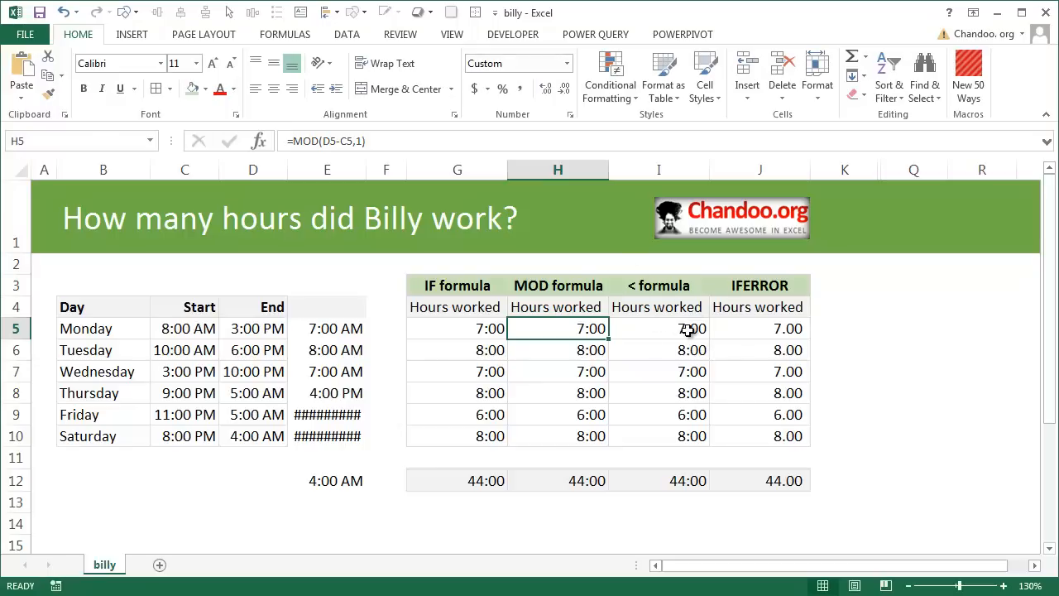
click(480, 331)
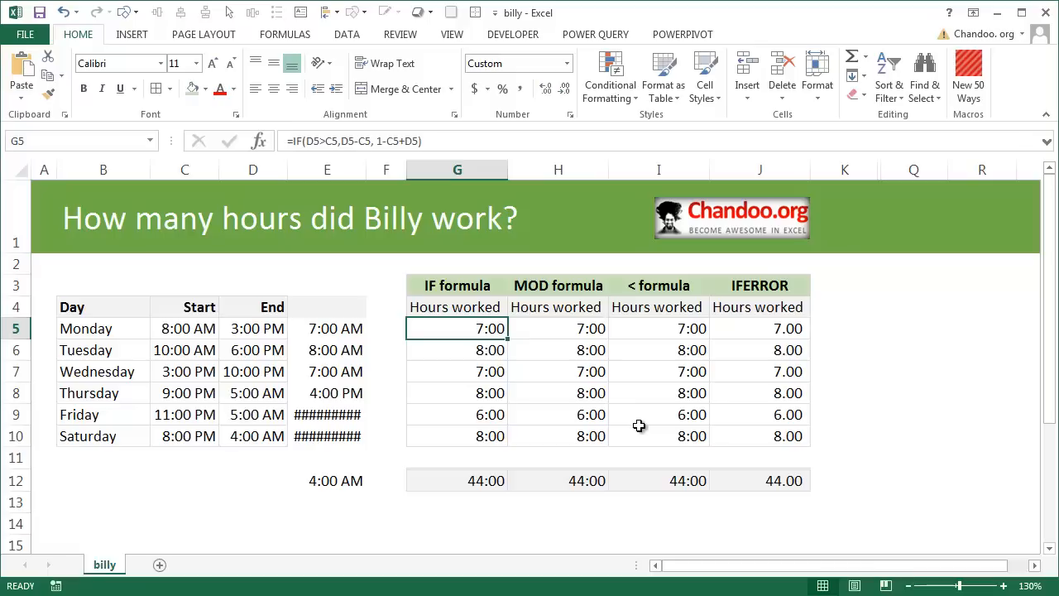
key(F2)
key(Escape)
- Examine the < formula in I5, going through its D5-C5 difference and its (D5<=C5) comparison
key(Right)
key(Right)
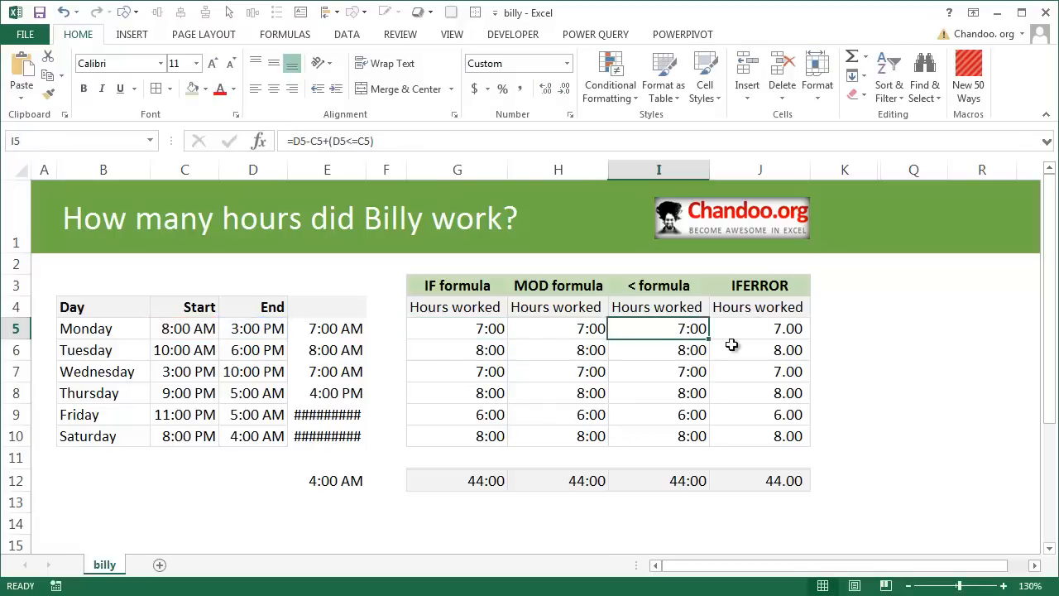
key(F2)
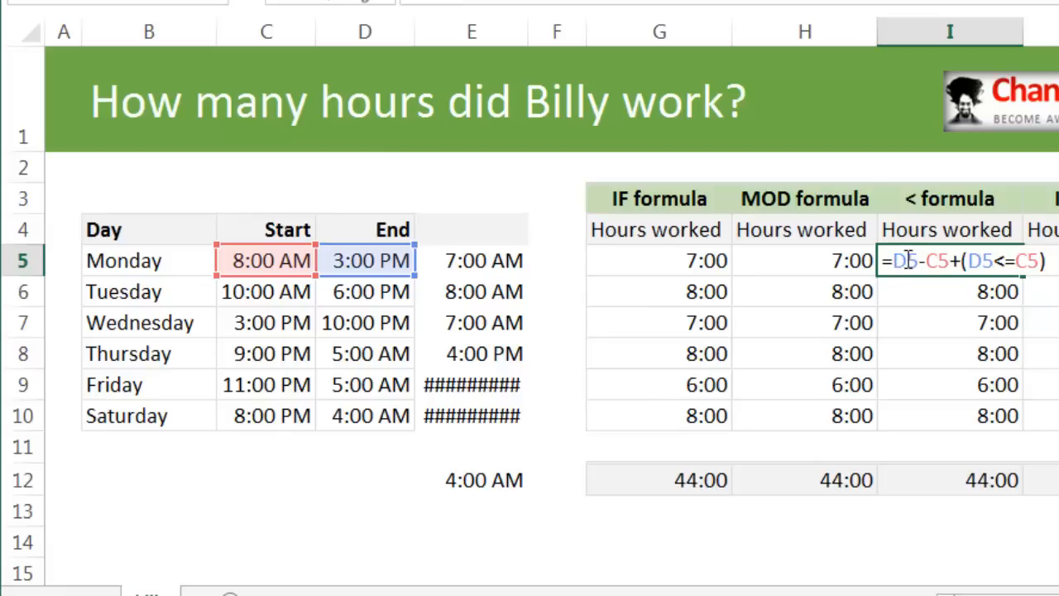
drag(892, 260, 949, 256)
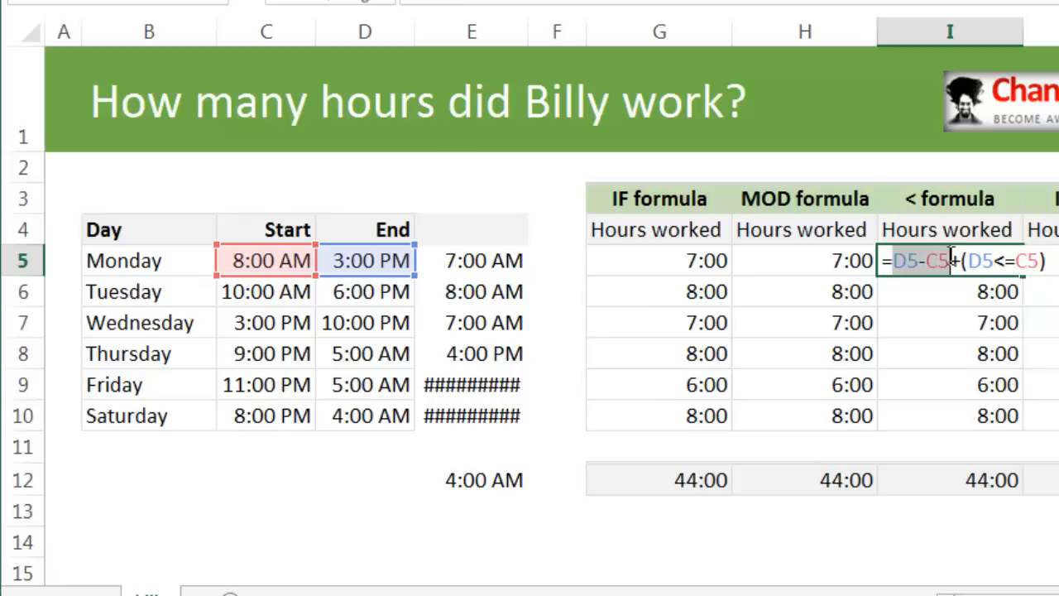
drag(961, 260, 1053, 258)
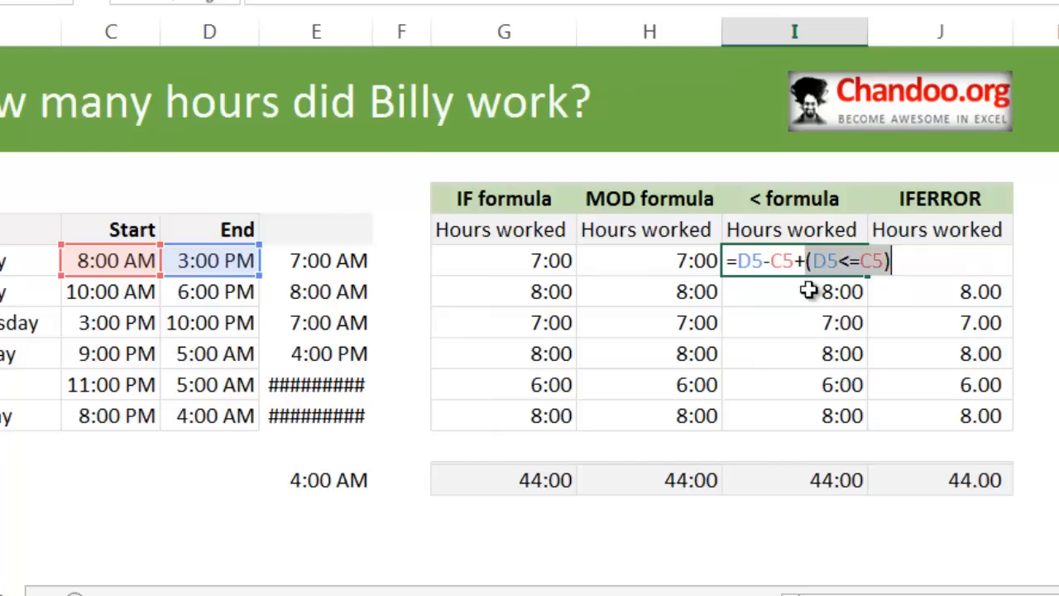
key(Escape)
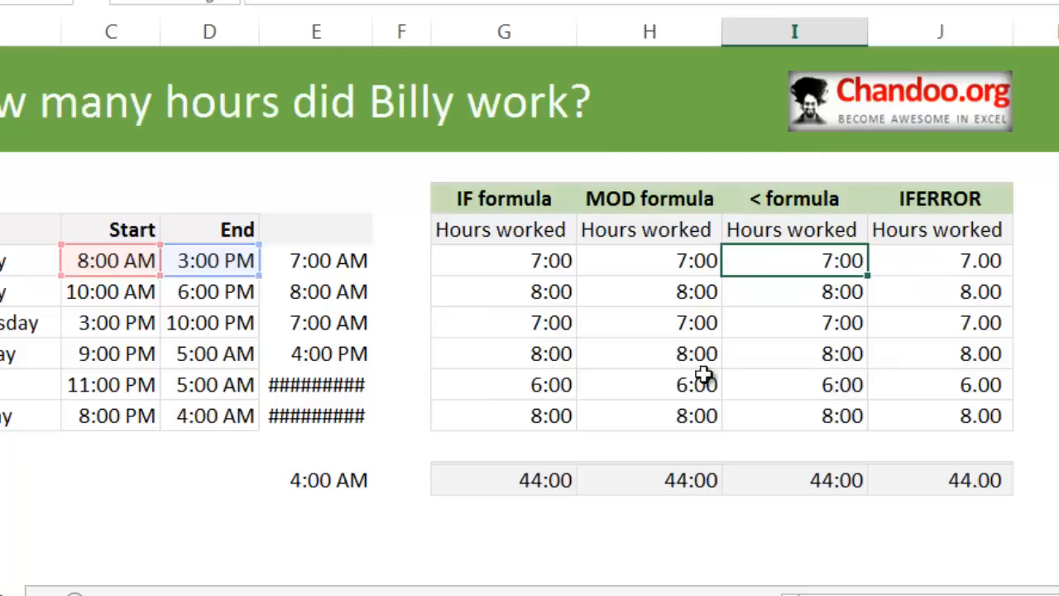
- Examine Thursday's start time in C8 and the (D8<=C8) comparison in the < formula in I8
double_click(112, 364)
drag(112, 364, 211, 355)
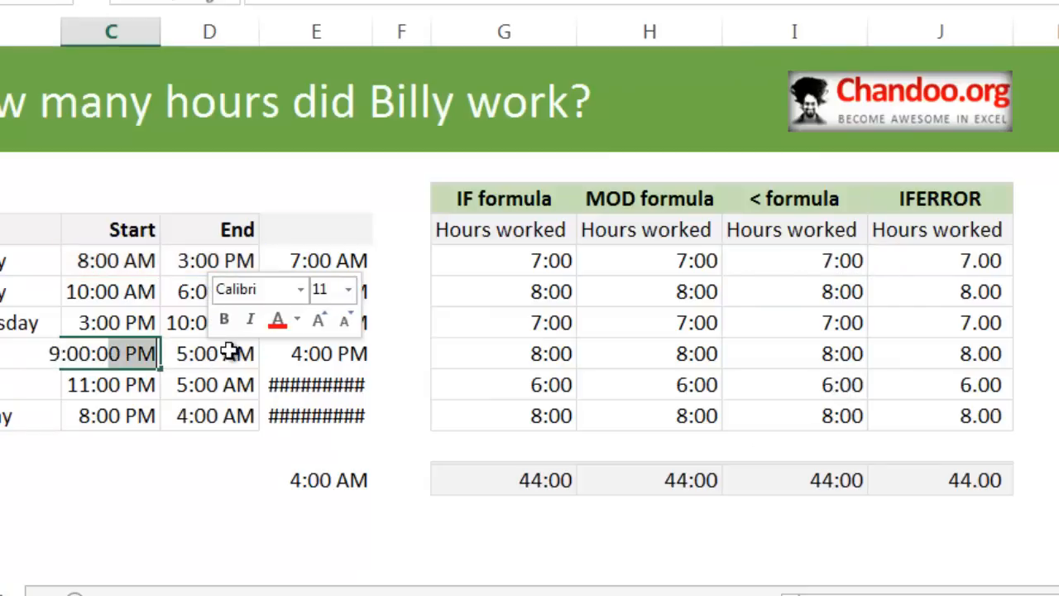
key(Escape)
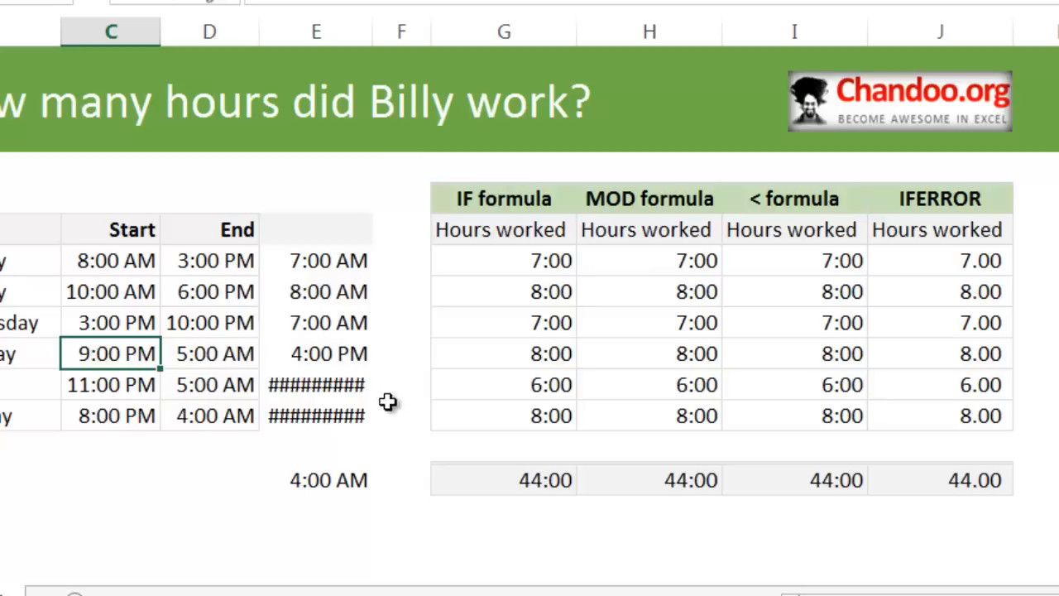
click(833, 362)
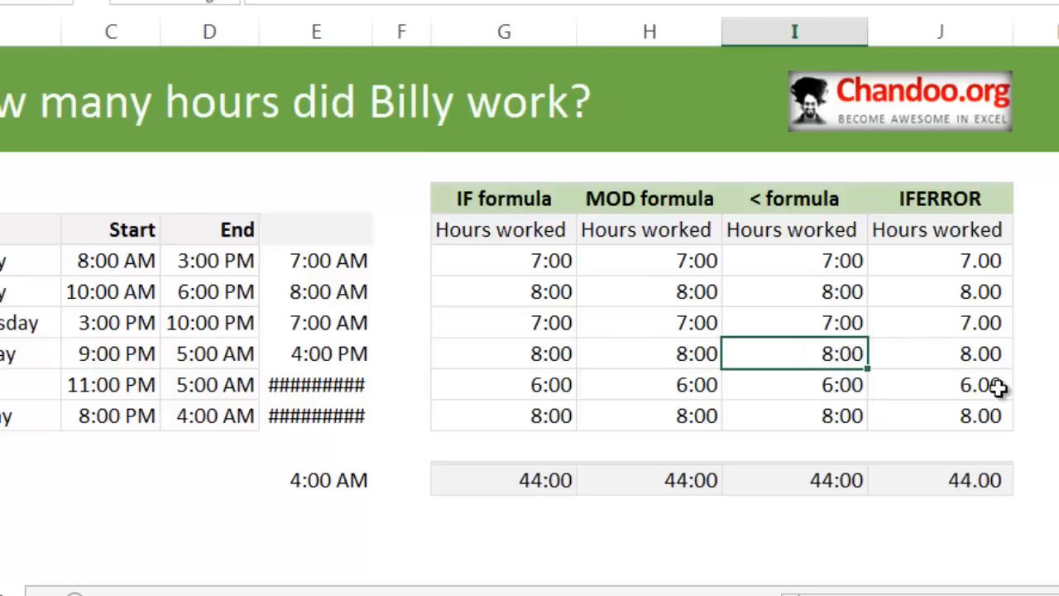
key(F2)
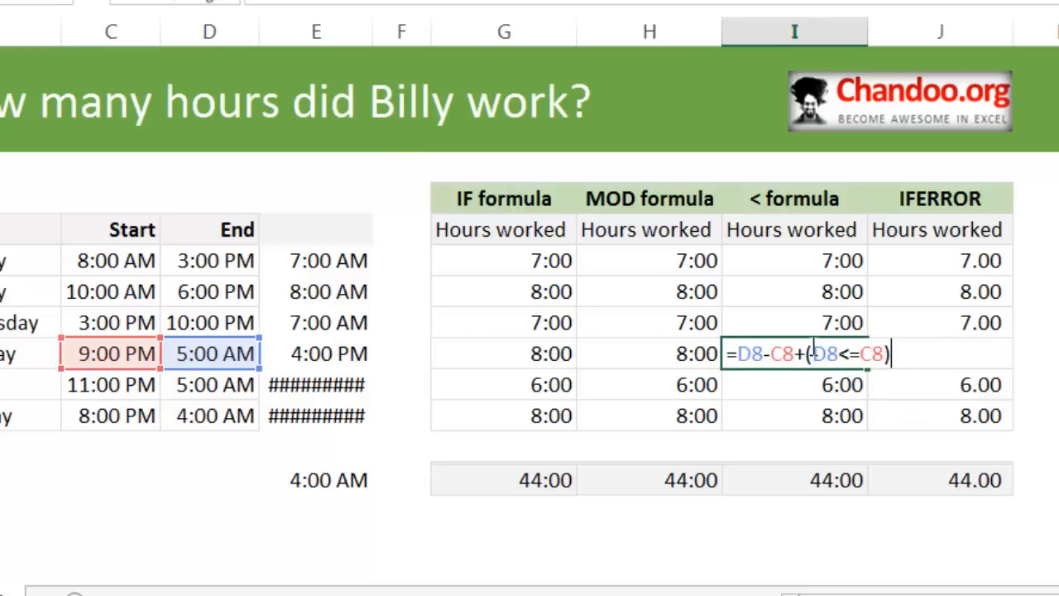
drag(813, 353, 885, 349)
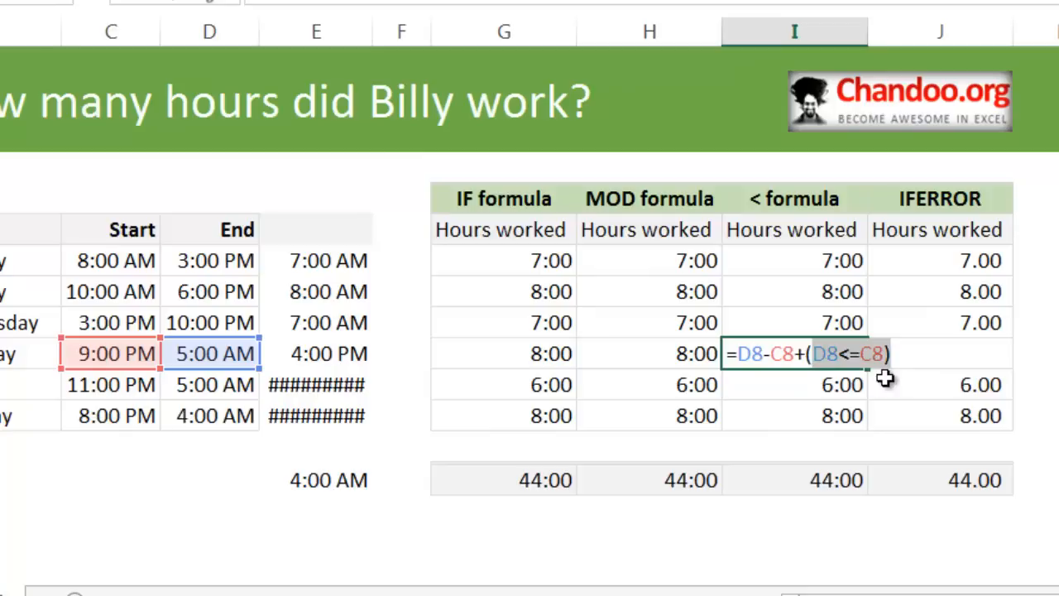
key(Escape)
- Review the < formula column for Monday to Saturday, and compare the formula in I5 with the IF formula in G5
drag(825, 262, 819, 432)
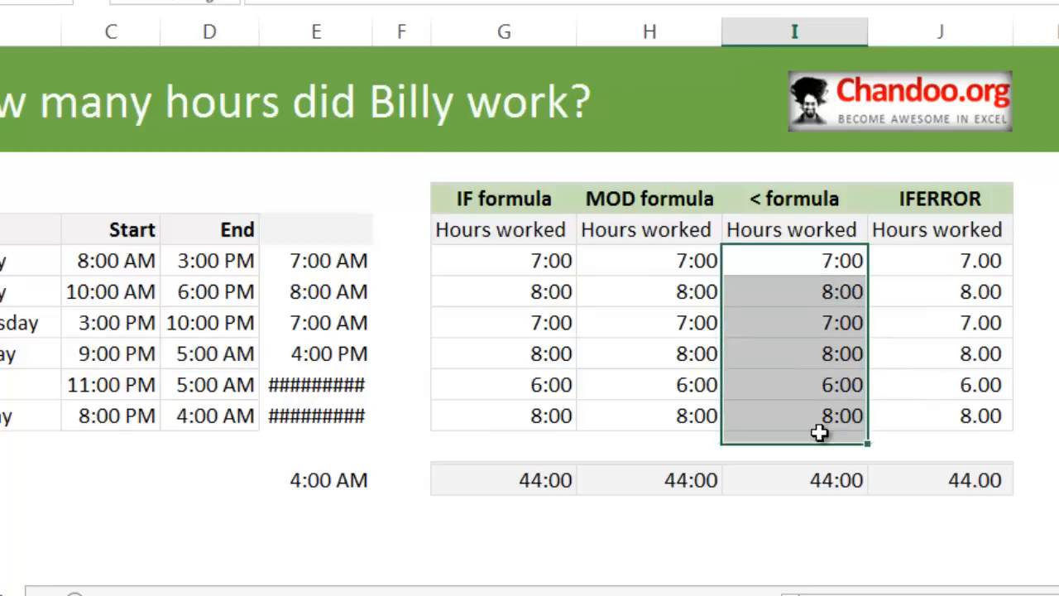
click(550, 270)
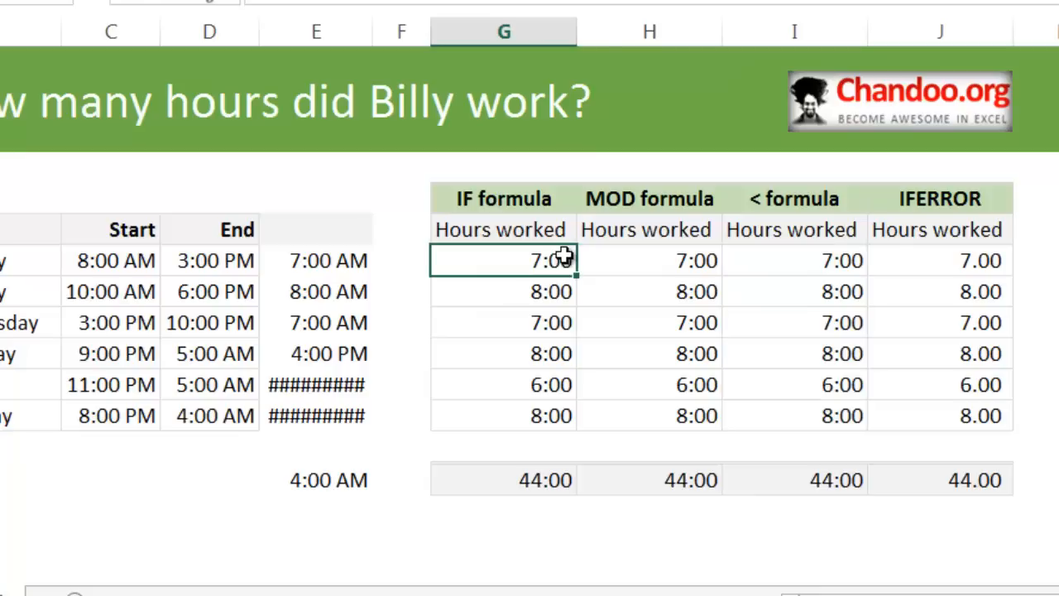
double_click(563, 258)
key(Escape)
click(827, 266)
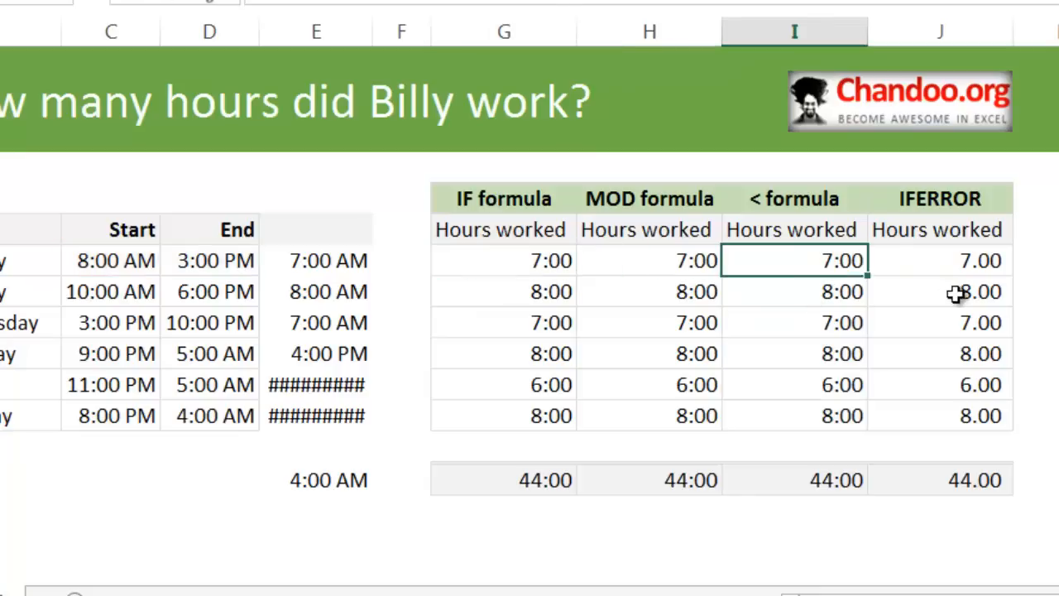
key(F2)
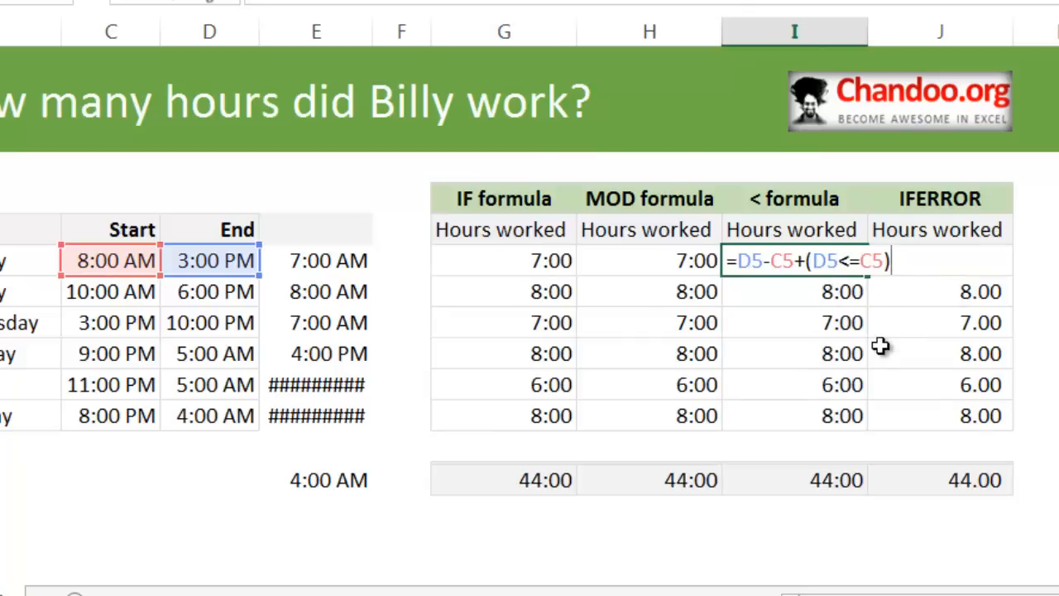
key(Escape)
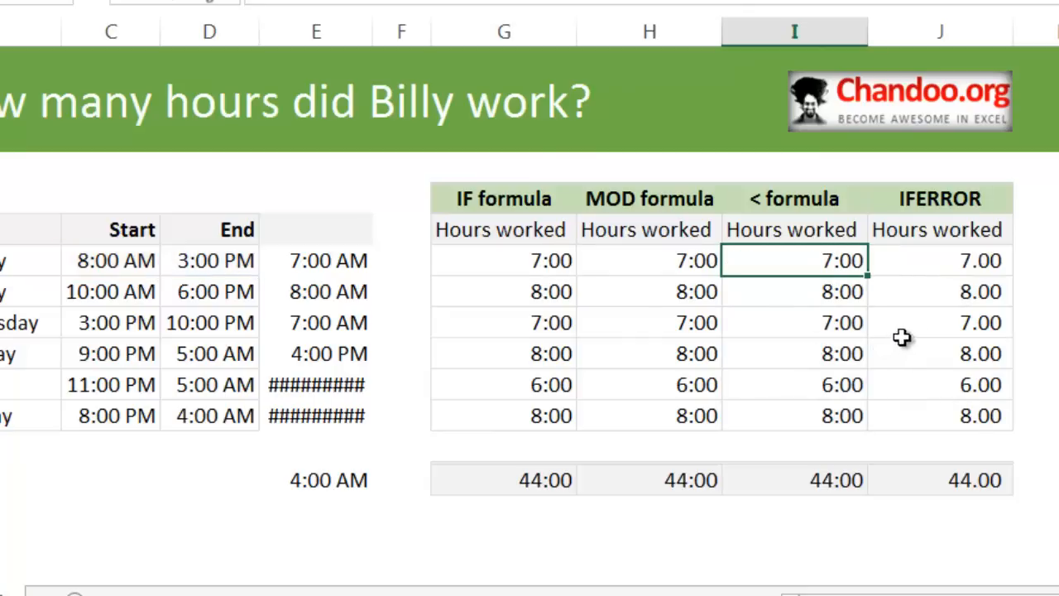
- Examine the IFERROR formula in J5, going through its HOUR function and the 24 in its fallback part
click(981, 255)
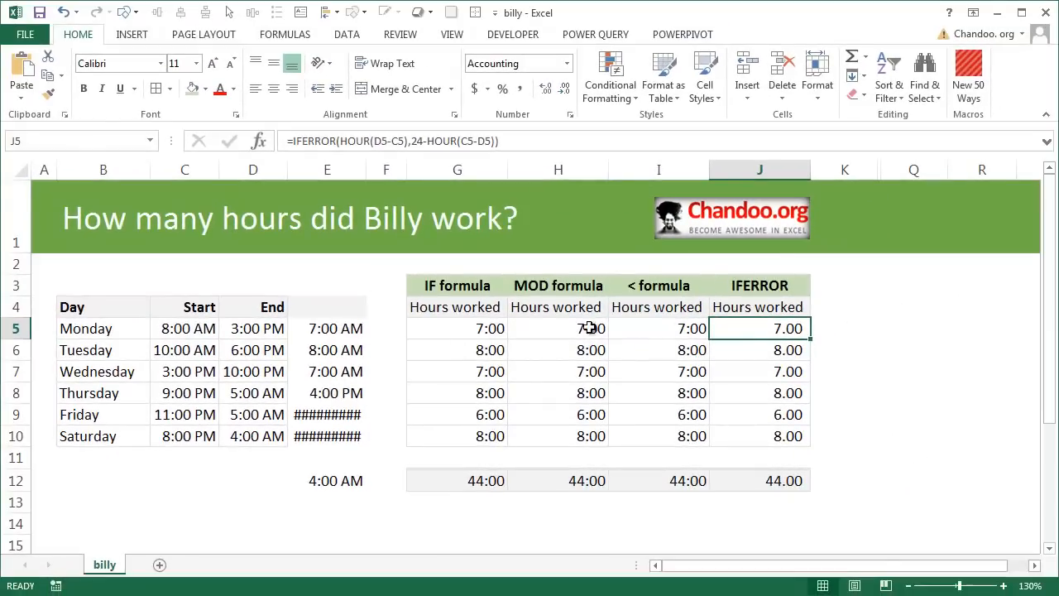
key(F2)
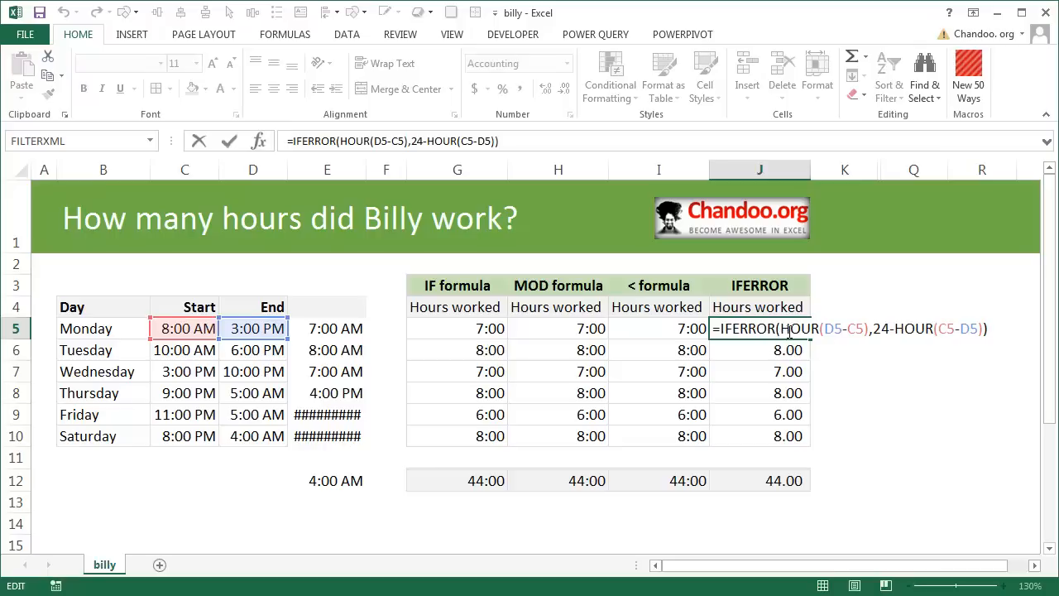
drag(783, 328, 820, 328)
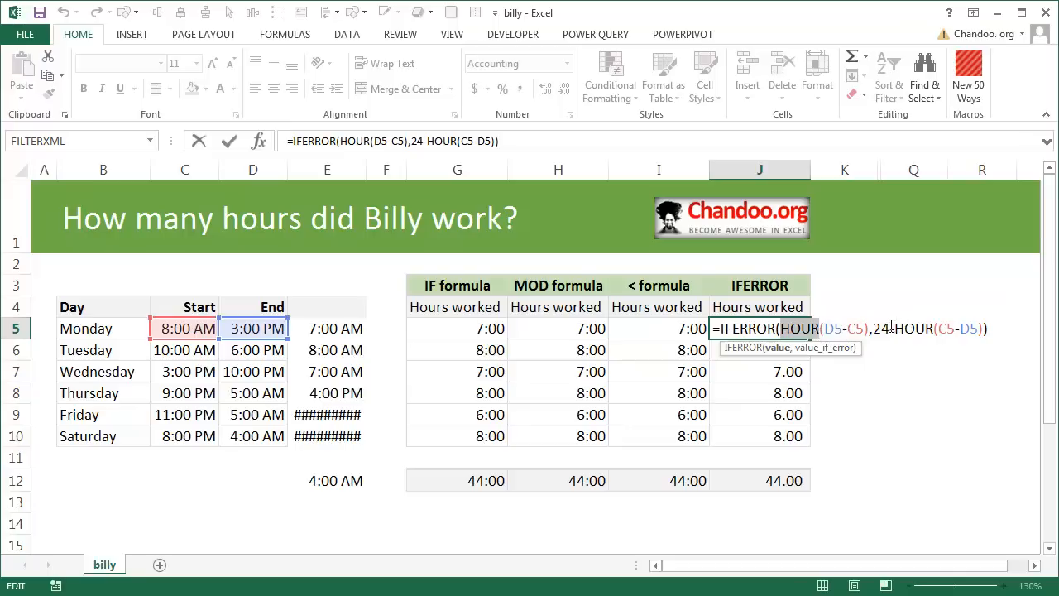
drag(873, 328, 893, 328)
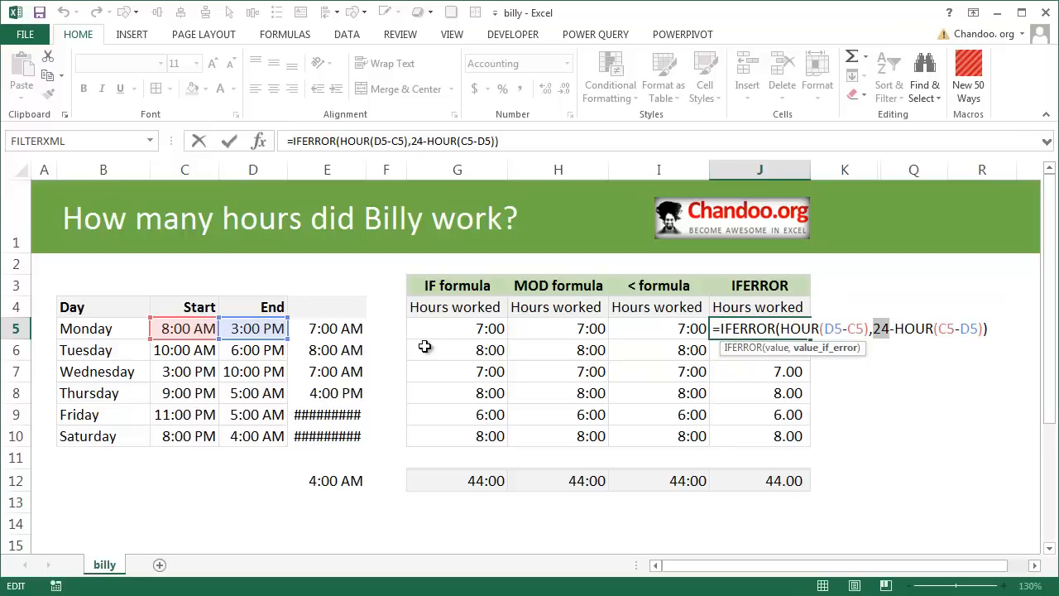
key(Escape)
- Compare the IF formula in G5 with the IFERROR formula in J5, closing the help window if it opens
click(480, 331)
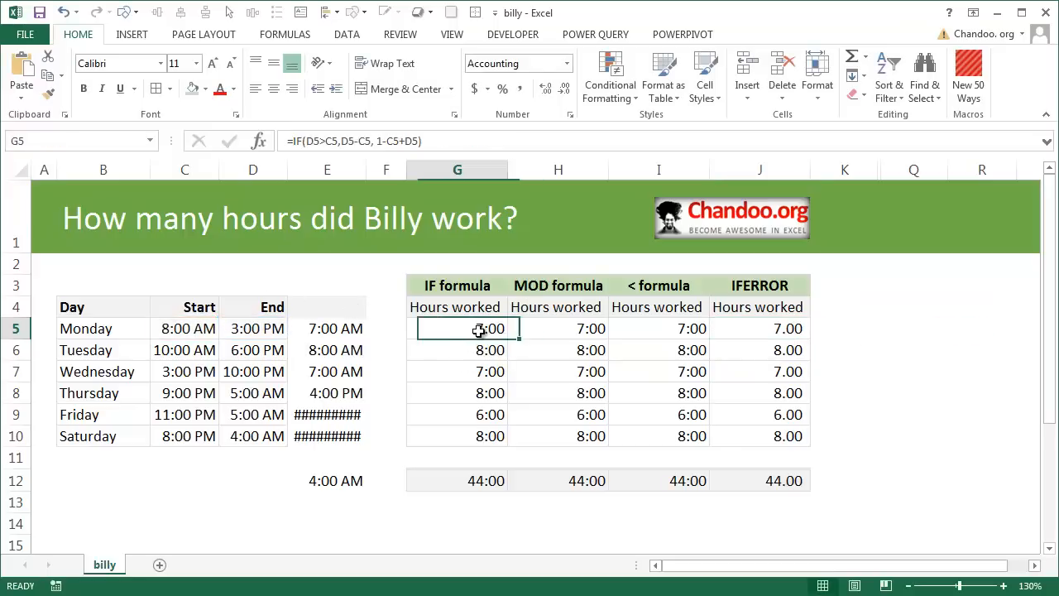
key(F2)
key(Escape)
double_click(717, 331)
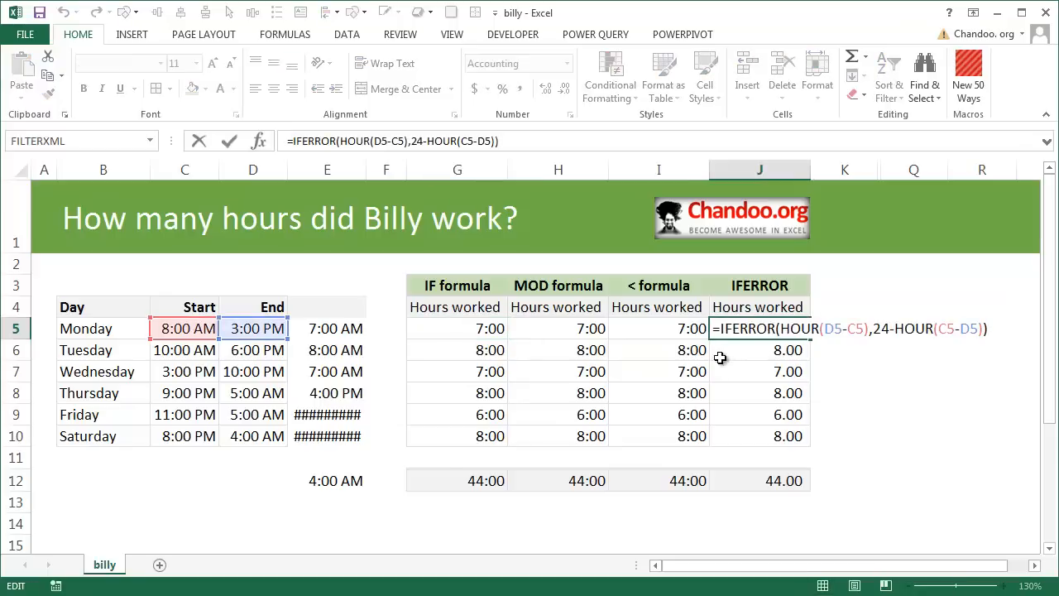
key(Escape)
key(F1)
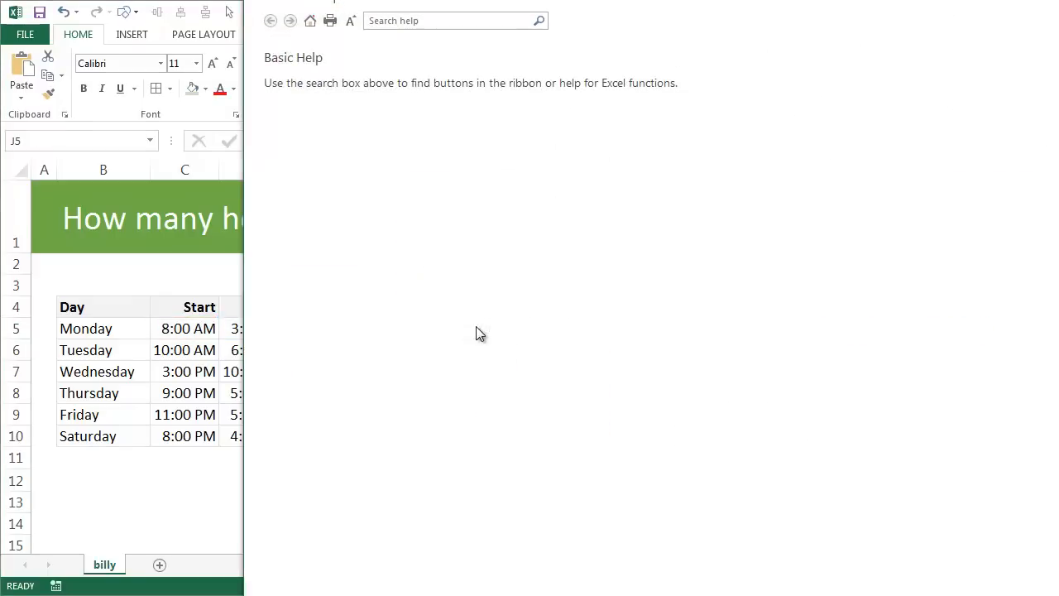
key(alt+F4)
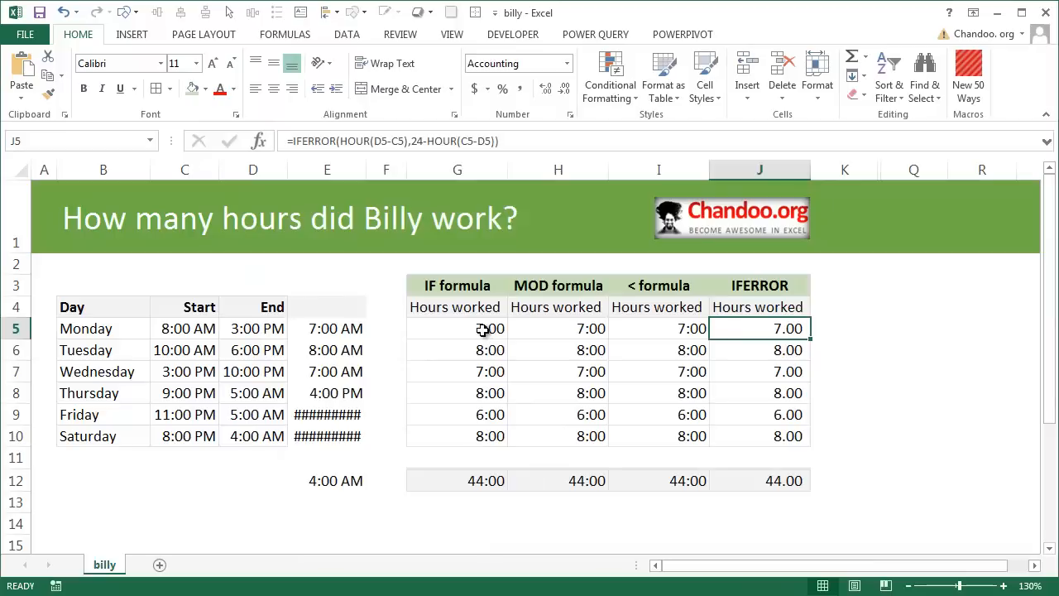
- Try the General number format on the IF formula result in G5, compare it with J5, and undo the format change
click(485, 328)
key(F2)
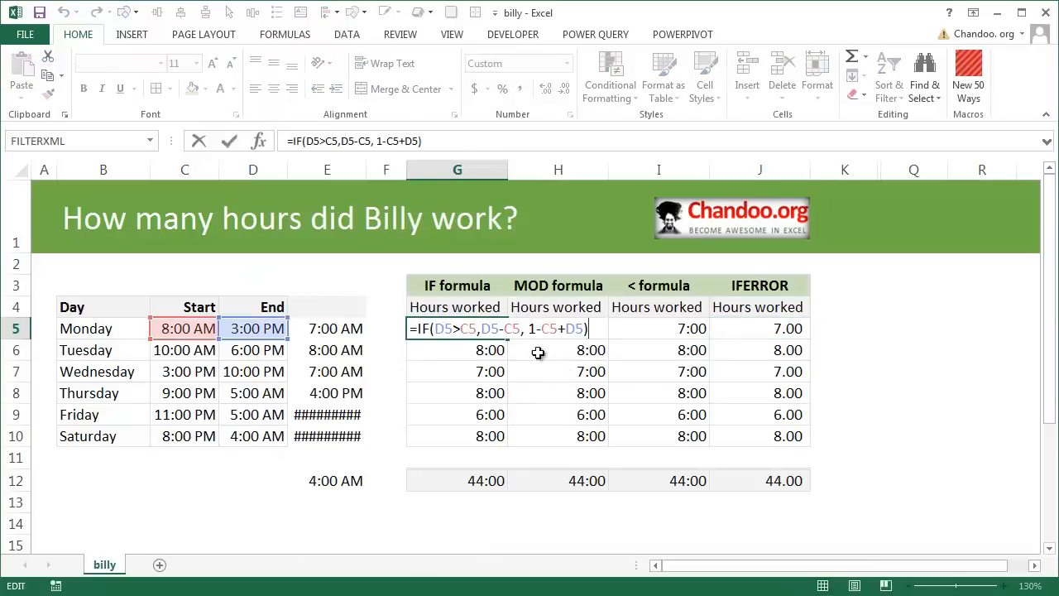
key(Escape)
click(568, 64)
click(629, 87)
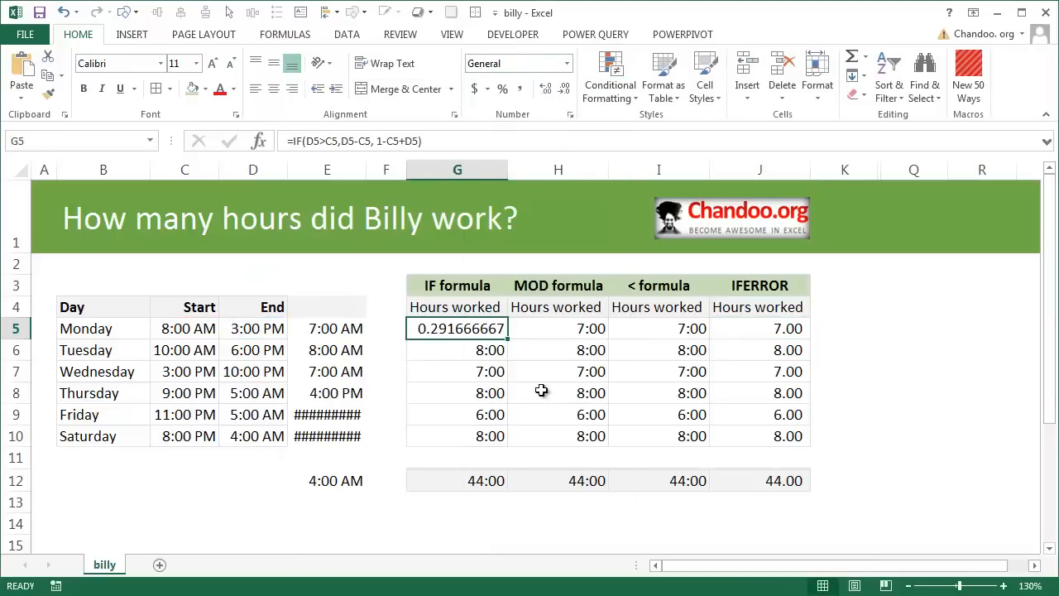
click(786, 327)
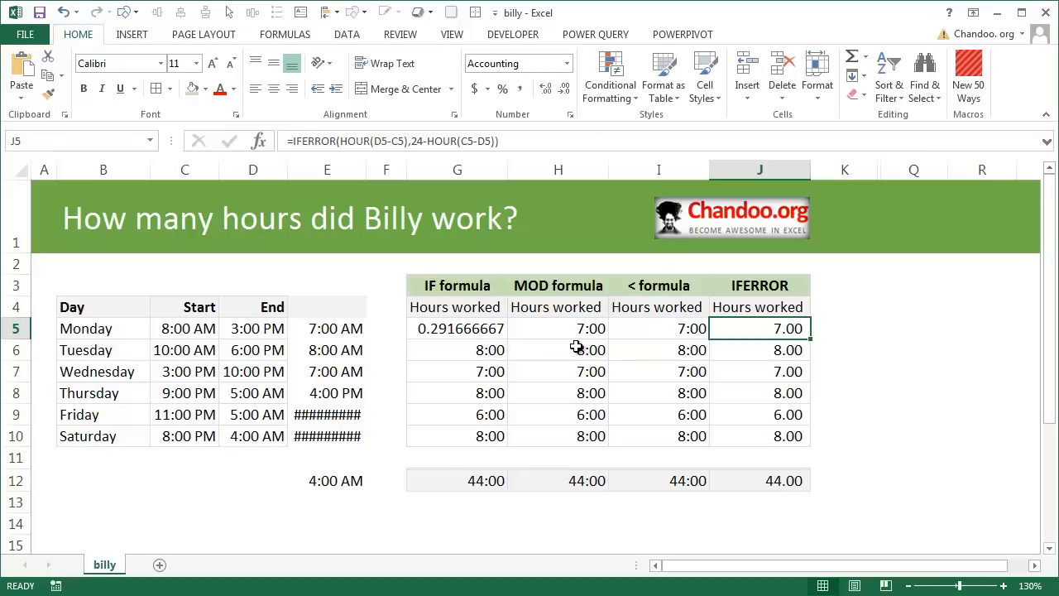
key(ctrl+z)
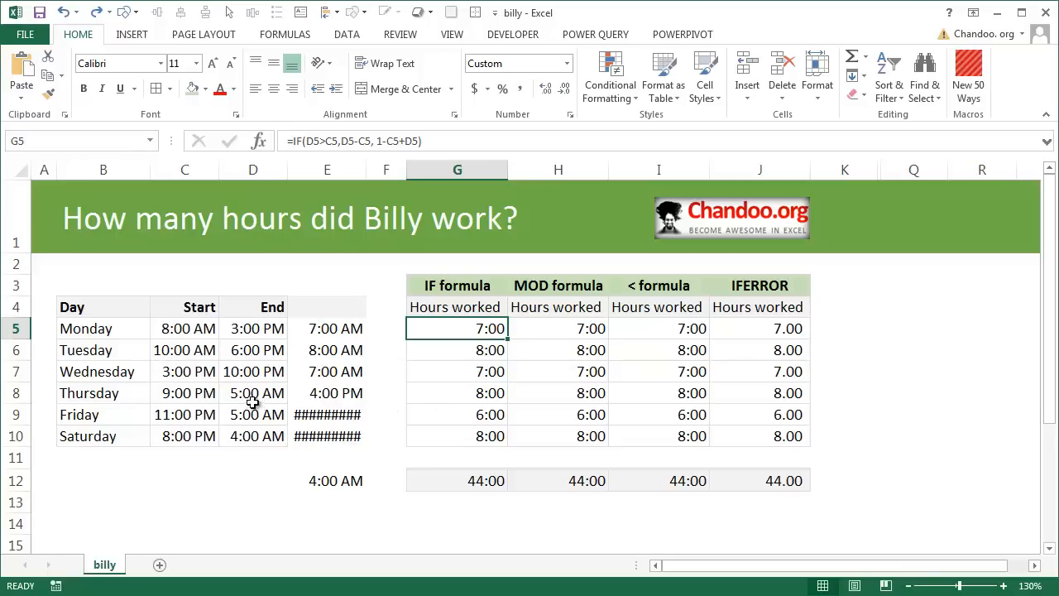
- Inspect the underlying values of Monday's start time in C5 and end time in D5
mouse_move(310, 420)
click(183, 328)
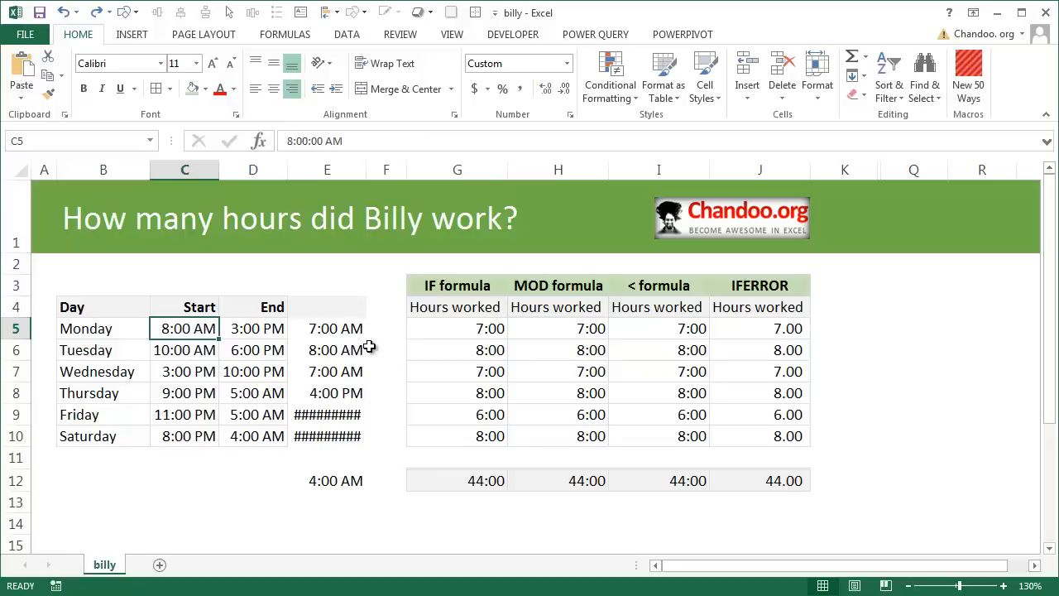
key(F2)
key(Escape)
click(259, 328)
key(F2)
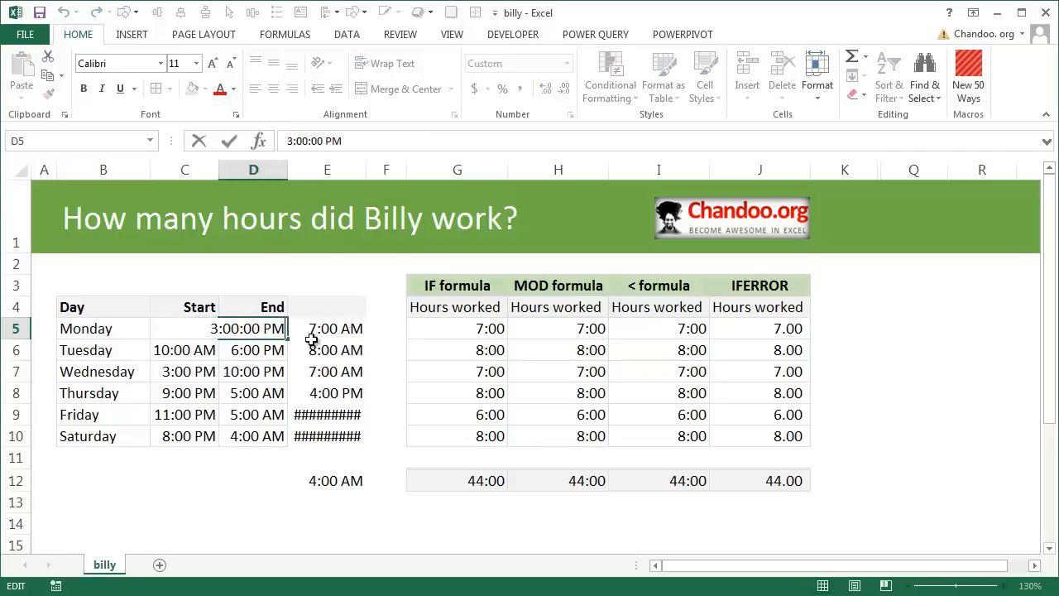
key(Escape)
click(184, 329)
key(F2)
key(Escape)
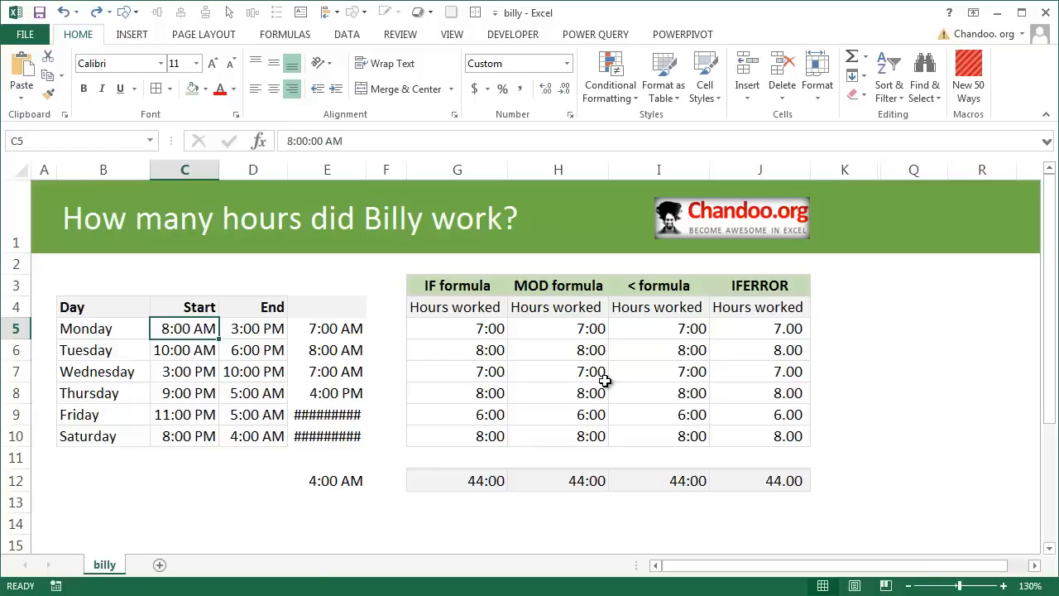
- Enter the date and time 6/19/2015 10:00 AM in cell C14, below the hours table
click(173, 483)
scroll(193, 455, down, 4)
scroll(190, 341, up, 2)
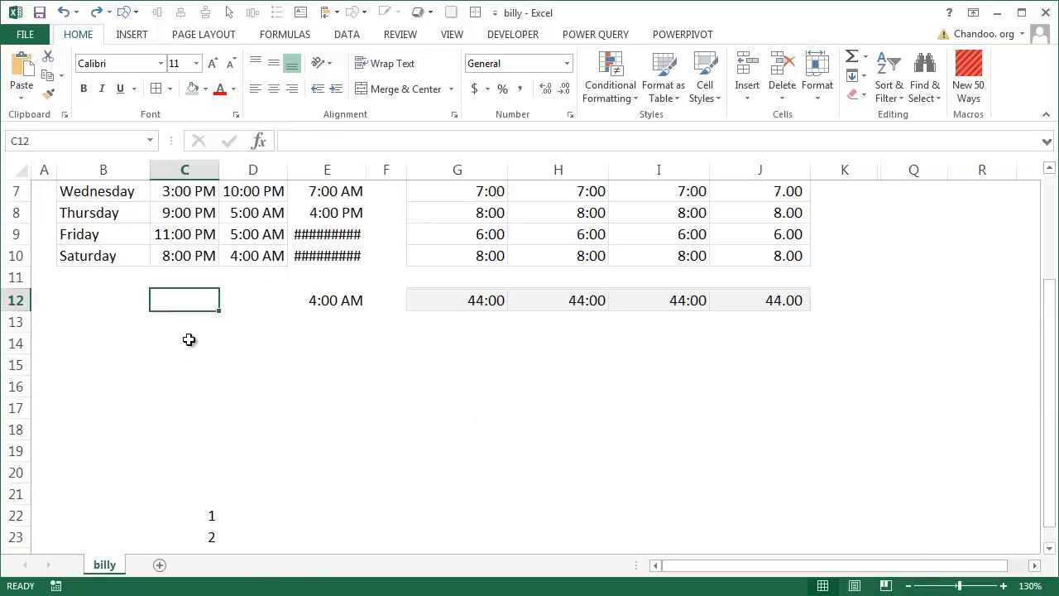
click(189, 348)
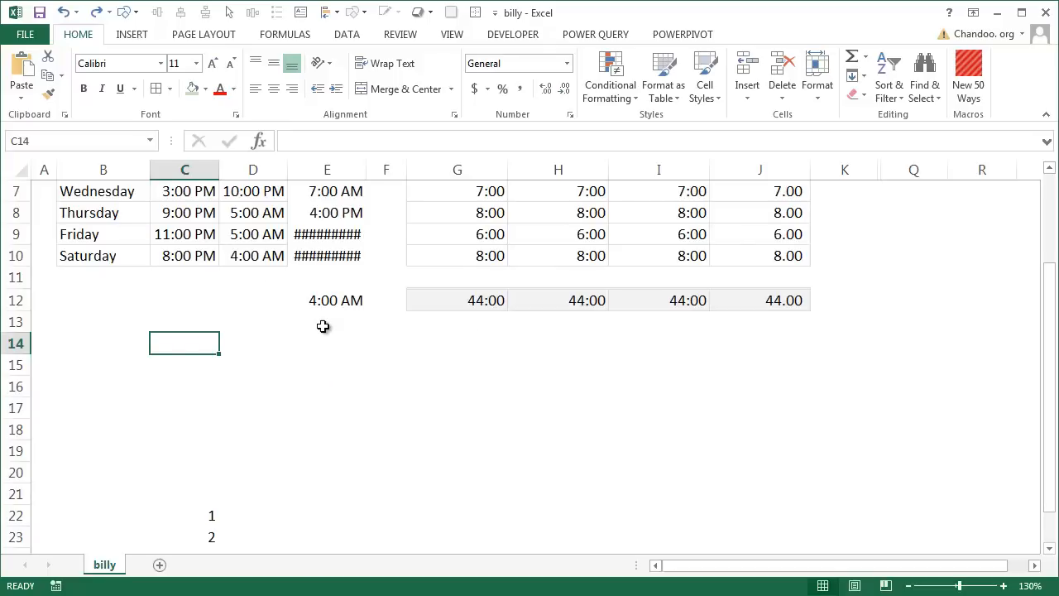
key(ctrl+semicolon)
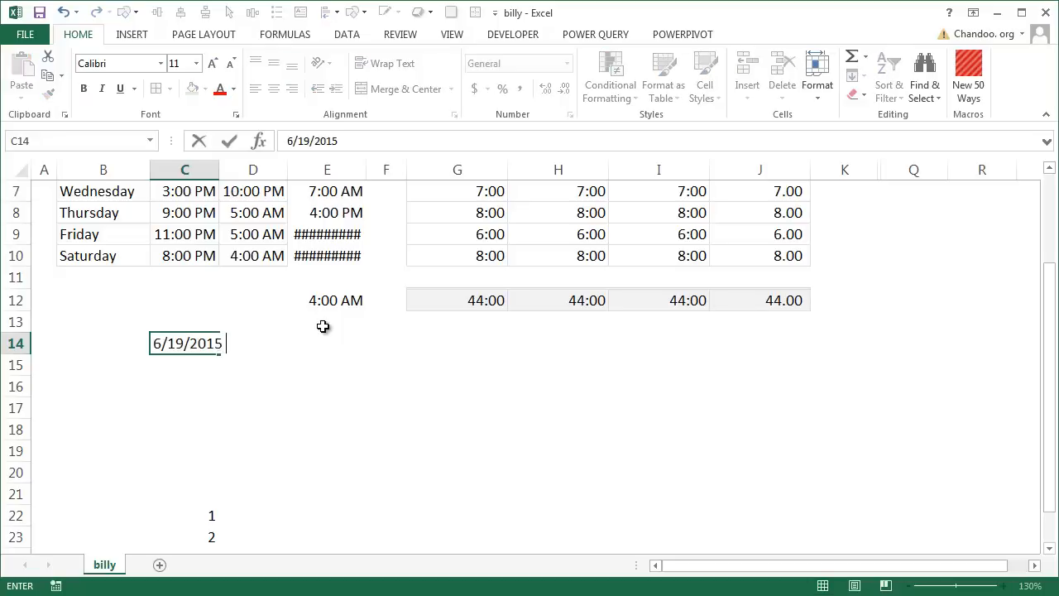
text(10:00 AM)
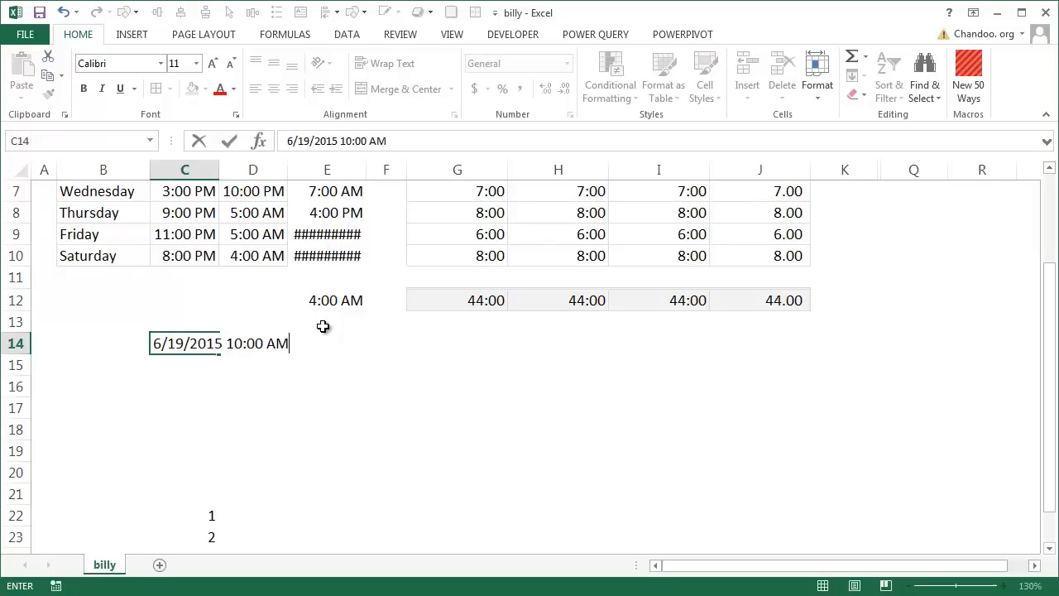
key(Return)
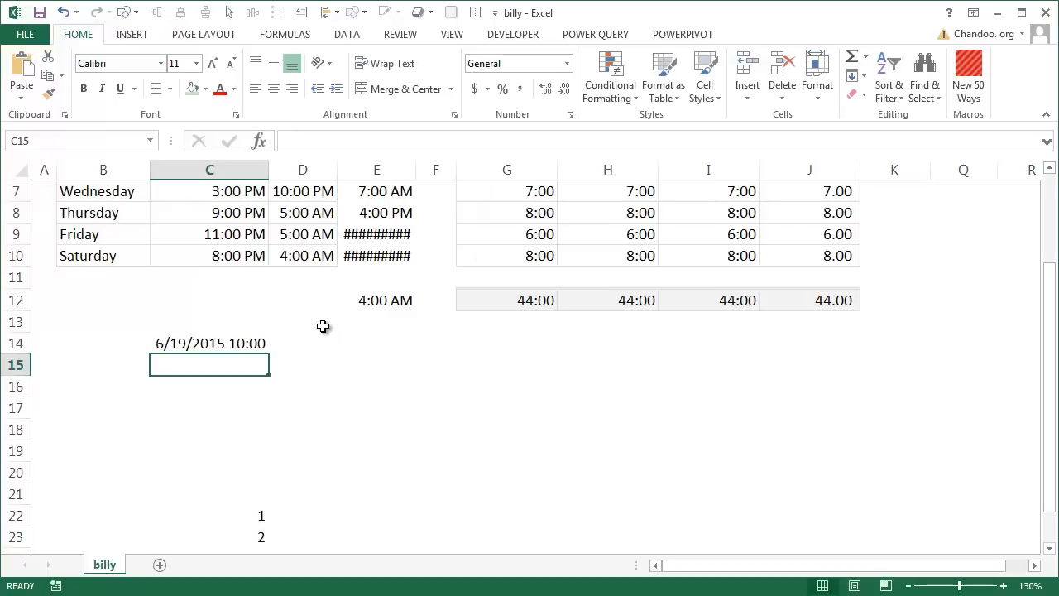
- Label B14 as START and B15 as END
key(Up)
key(Left)
text(START)
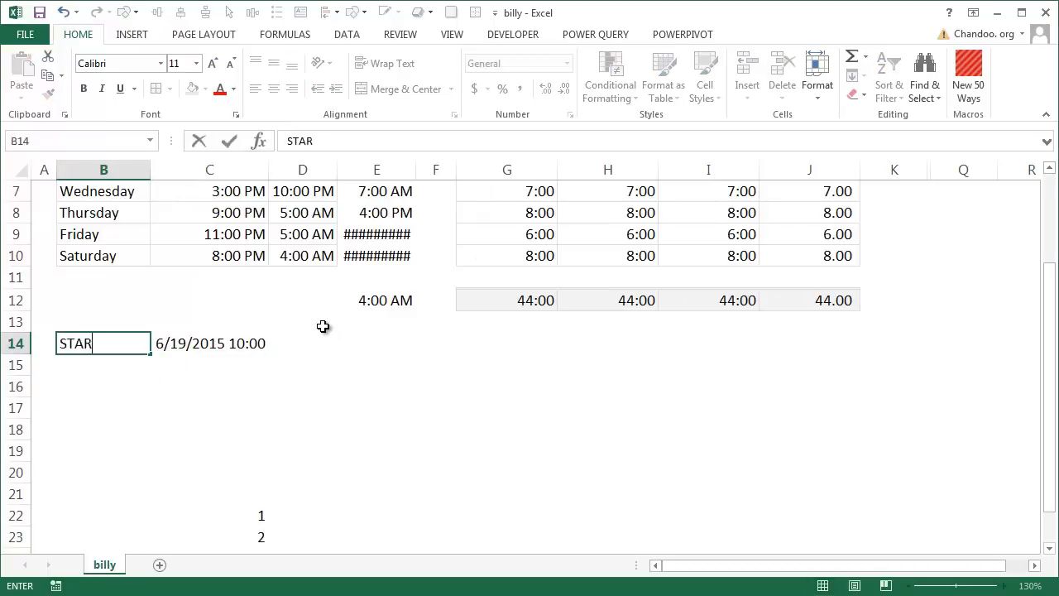
key(Return)
text(END)
key(Tab)
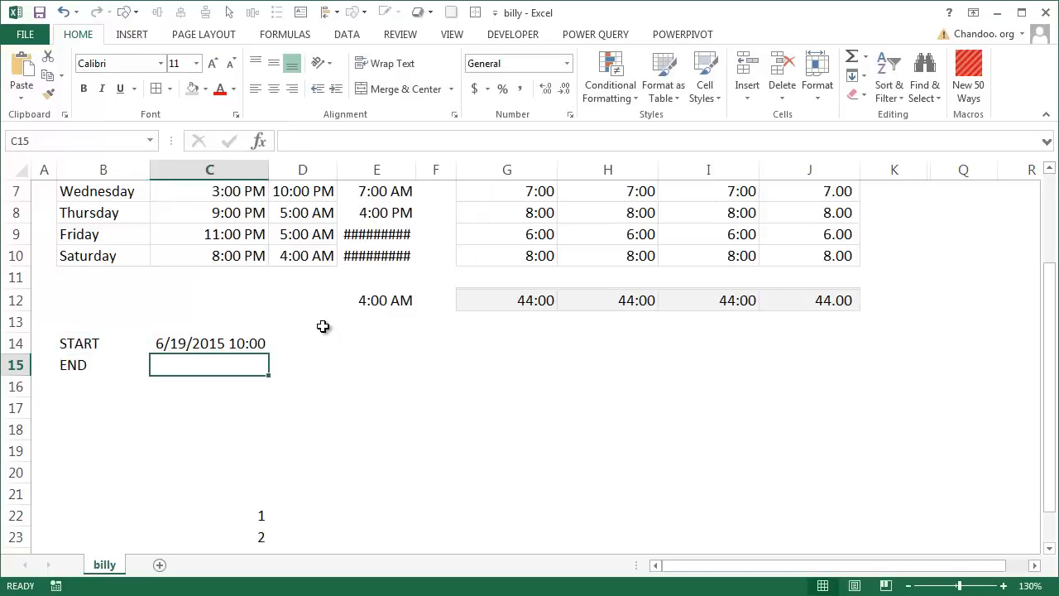
- Enter the end date and time 6/20/2015 2:00 in C15, next to the END label
text(6/19/2015)
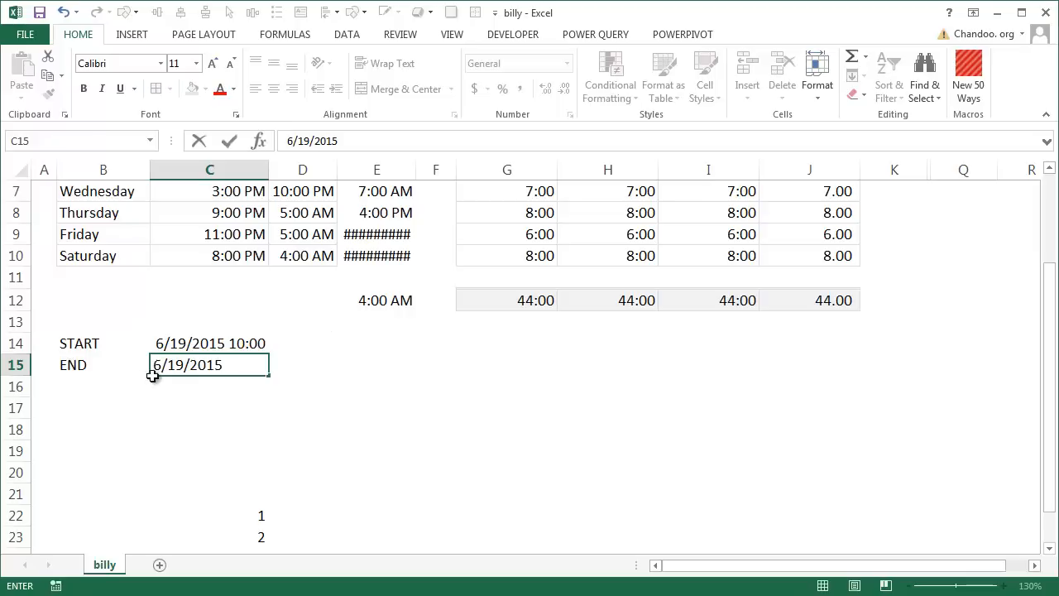
drag(167, 365, 186, 365)
text(20)
text( 2:))
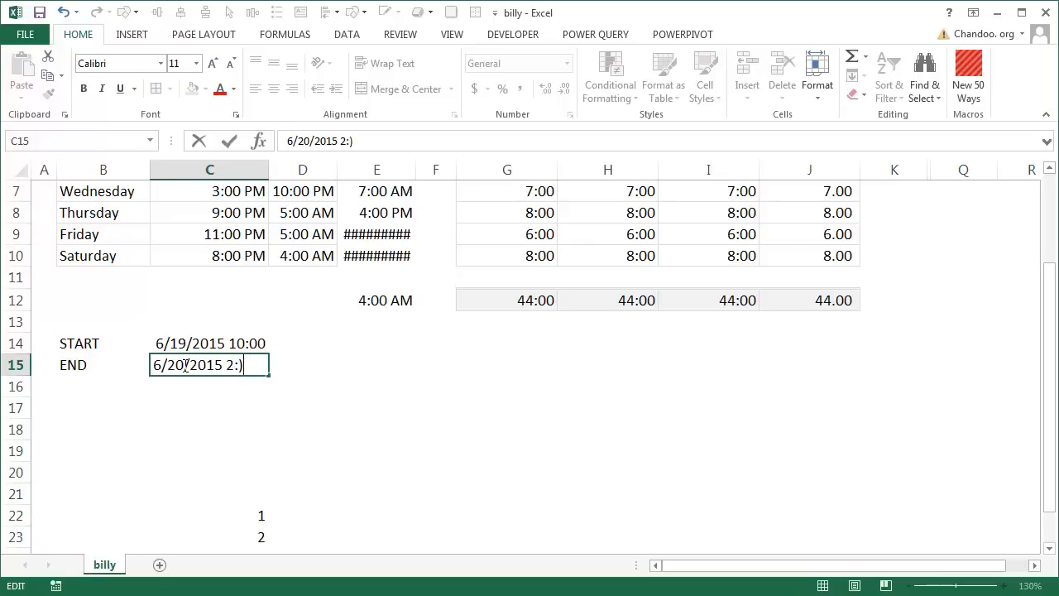
text()))
text(00)
key(Return)
key(Down)
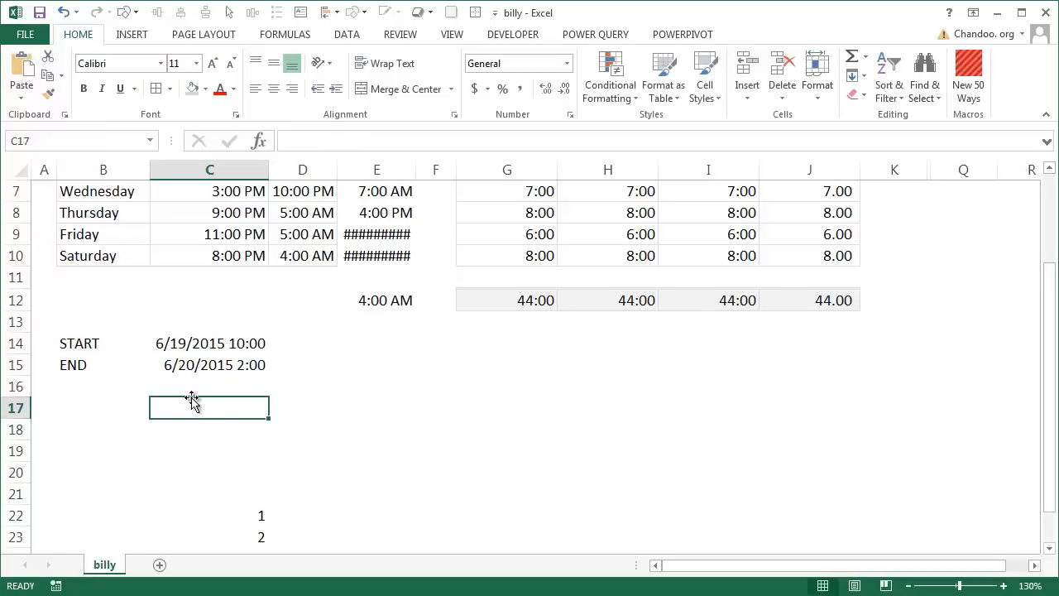
- Calculate the elapsed time in C16, below the END value, with the formula =C15-C14
click(190, 385)
text(=)
key(Up)
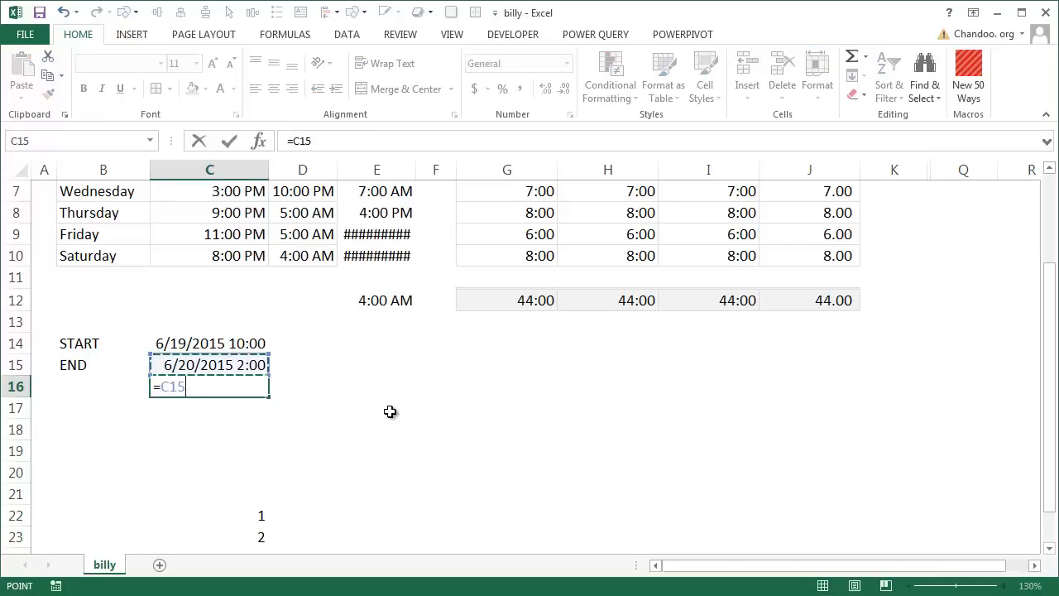
text(-)
key(Up)
key(Up)
key(Return)
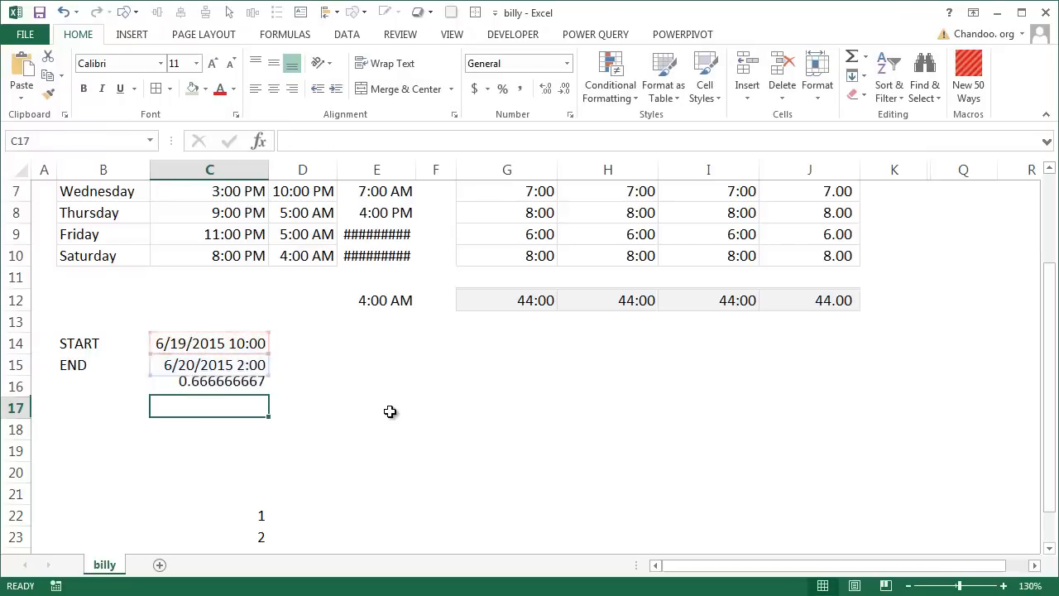
key(Up)
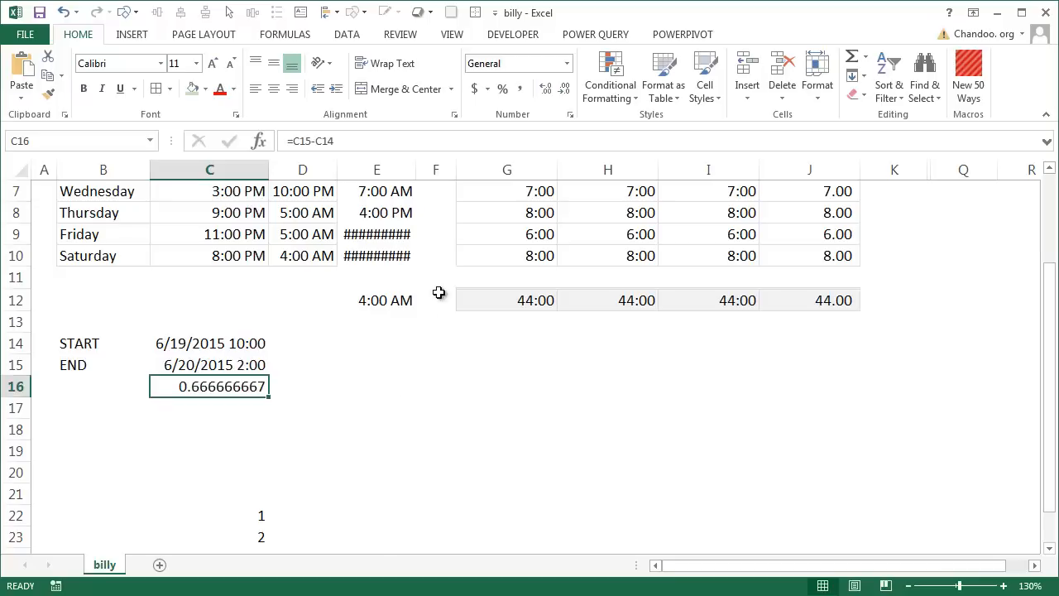
- Copy the hours formatting of G10 onto the elapsed-time result in C16
click(529, 256)
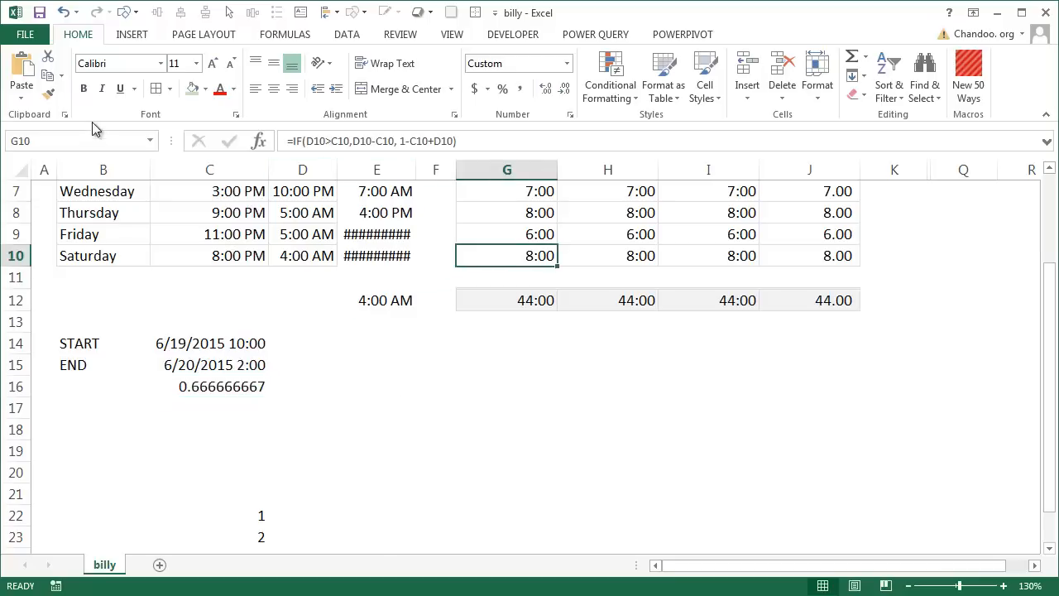
click(47, 93)
click(225, 386)
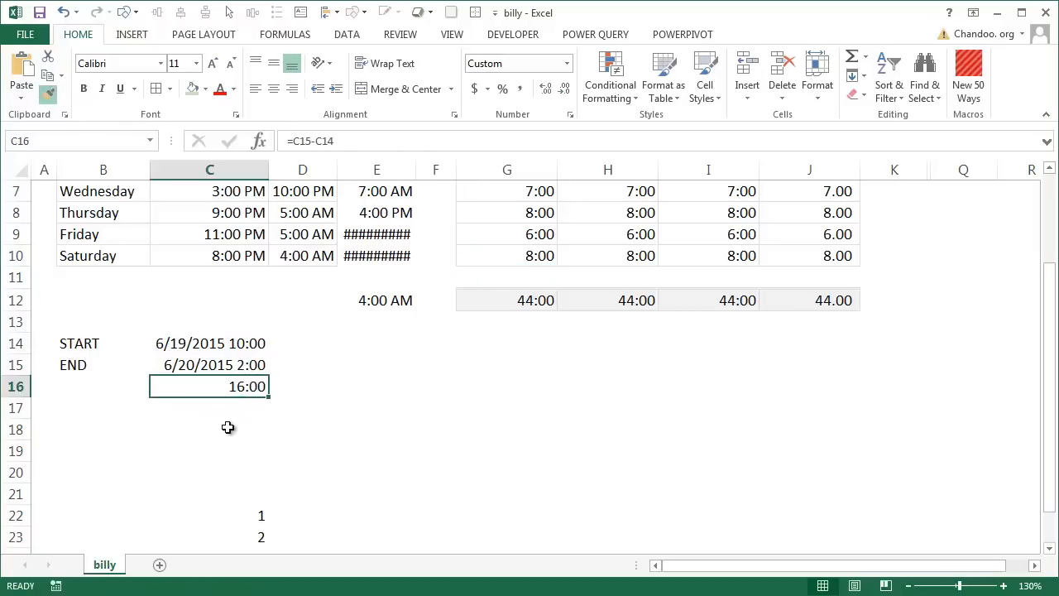
click(226, 428)
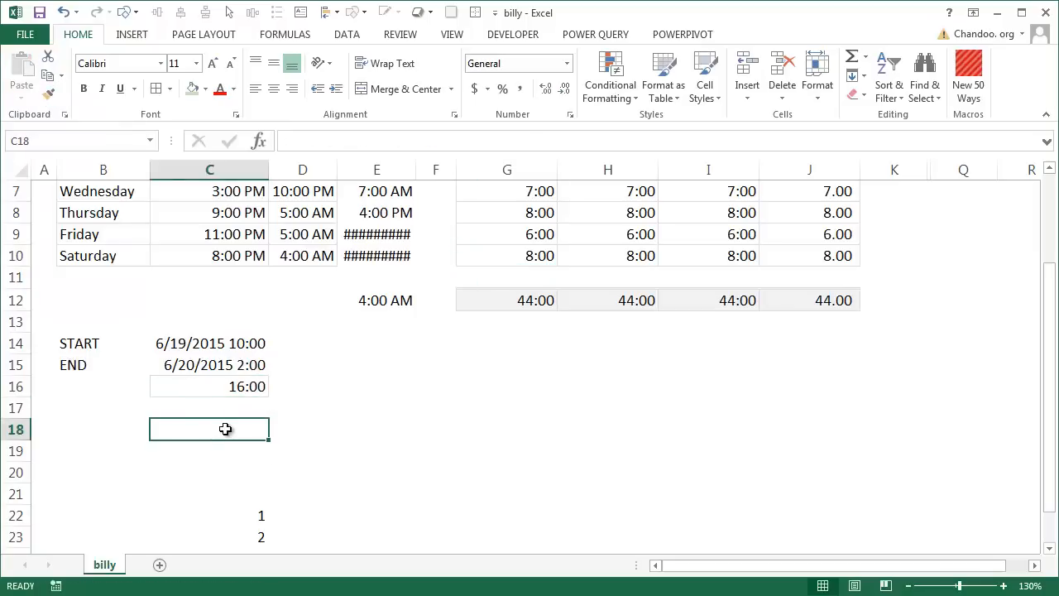
- Inspect the END and START date-and-time values in C15 and C14
drag(241, 343, 255, 364)
click(255, 364)
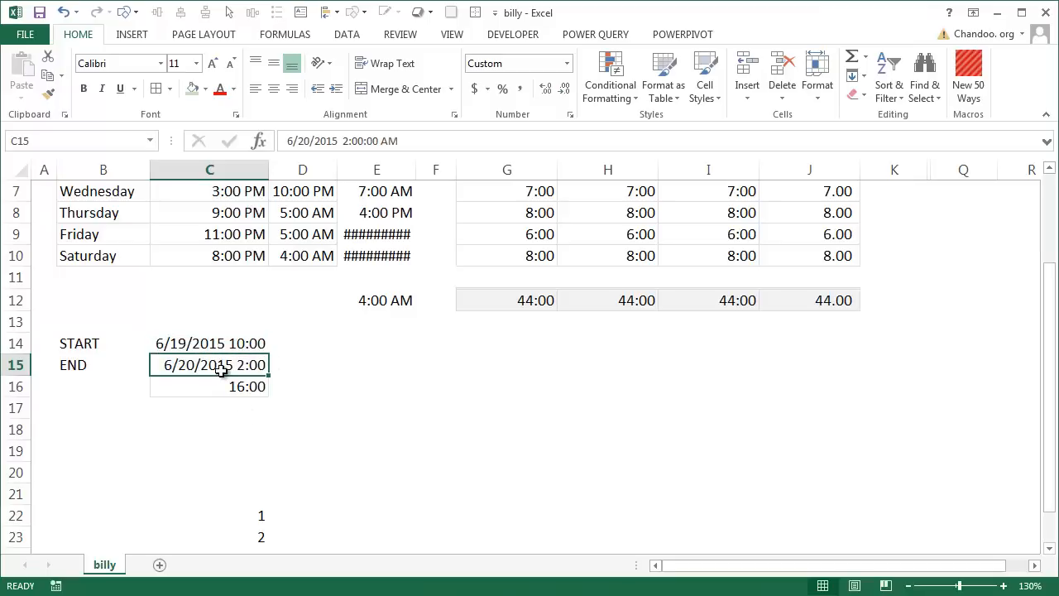
click(236, 342)
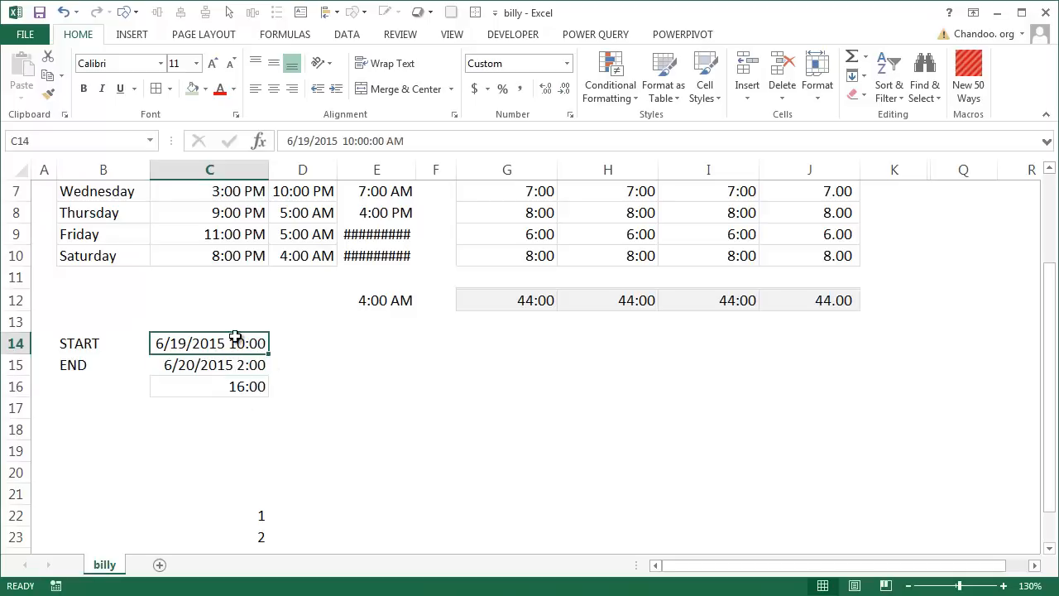
- Inspect Saturday's start time in C10 and the underlying value of its end time in D10
click(260, 258)
click(316, 253)
double_click(287, 263)
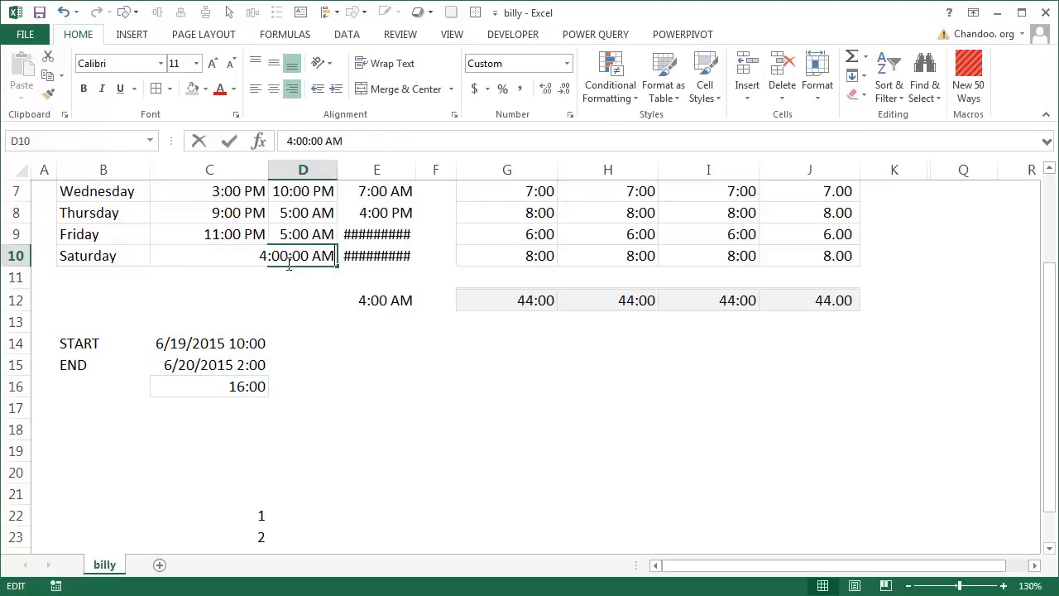
key(Escape)
double_click(300, 250)
key(Escape)
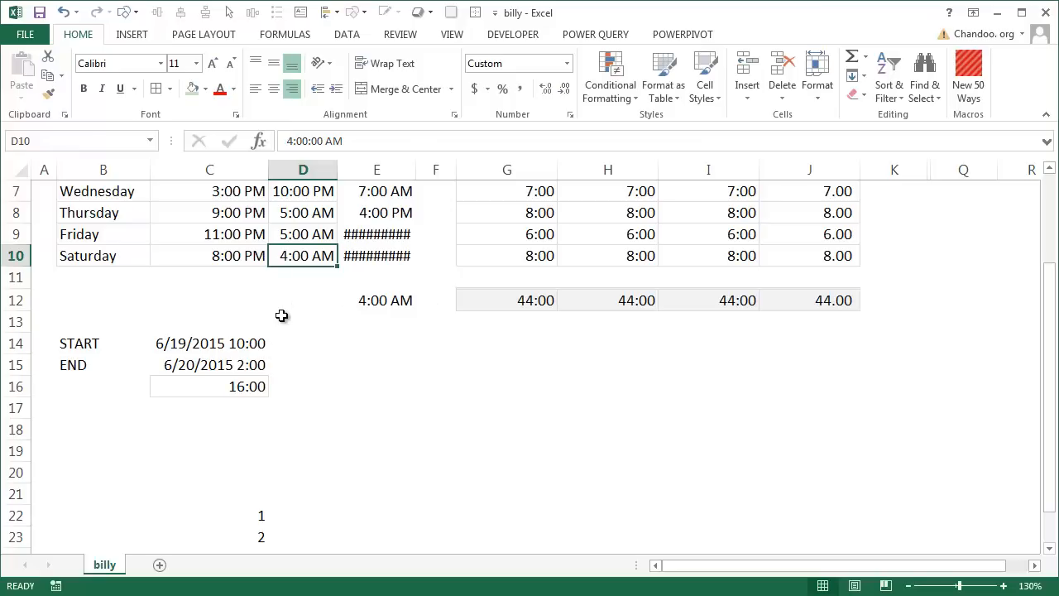
double_click(281, 260)
key(Escape)
- Unhide the hidden columns between K and Q to reveal the Lunch Twist section
scroll(548, 472, up, 2)
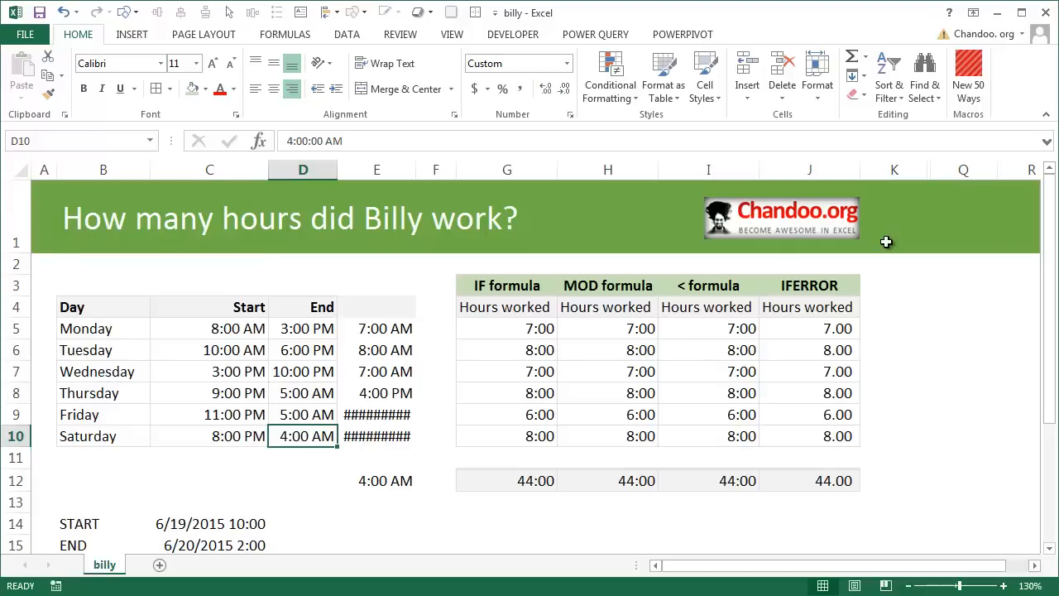
drag(910, 170, 934, 170)
right_click(944, 170)
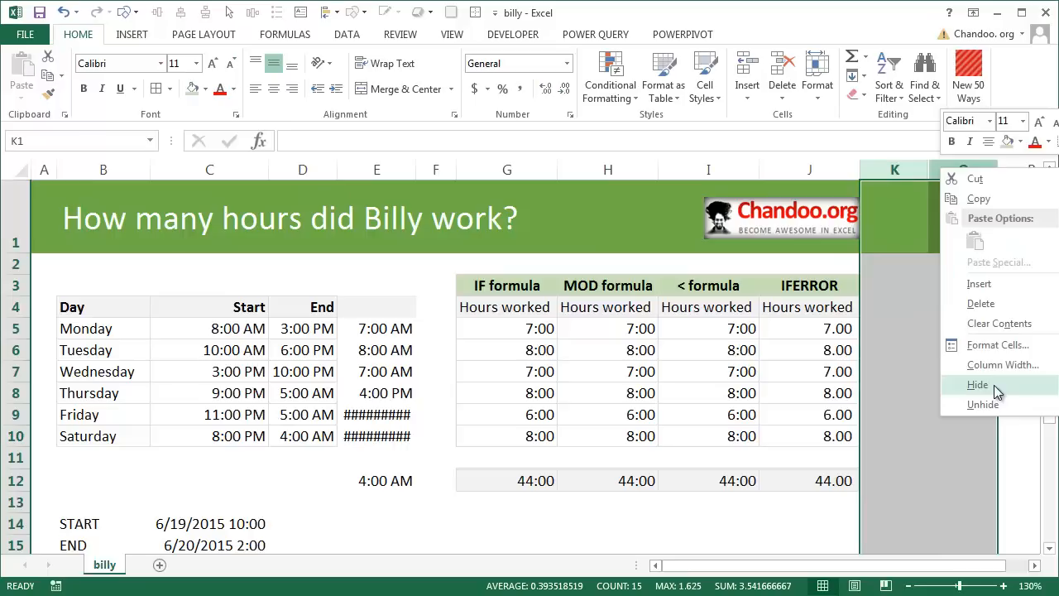
click(985, 405)
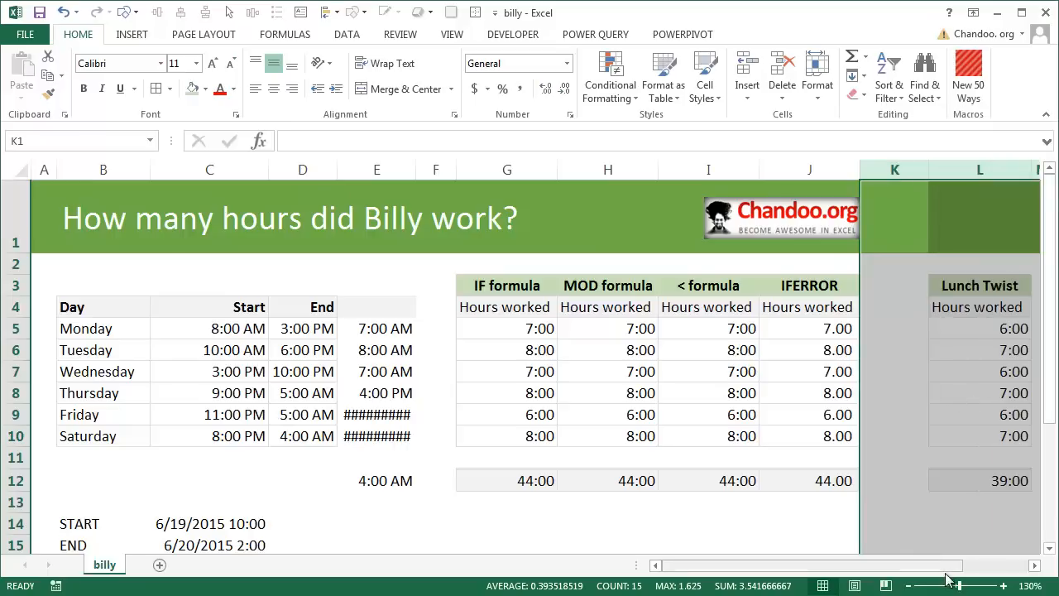
drag(947, 566, 1013, 562)
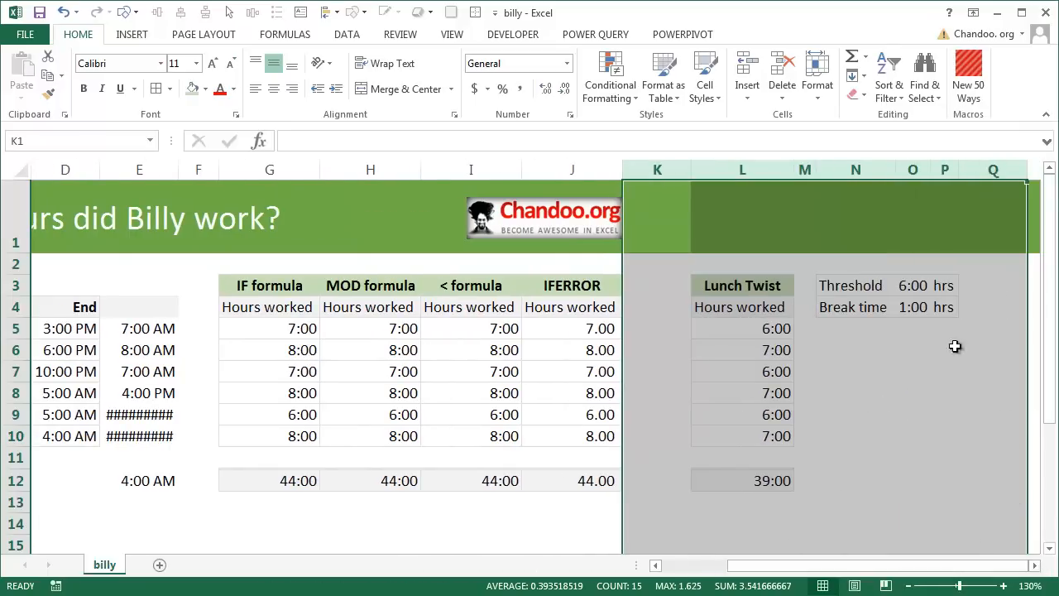
- Inspect the lunch-break threshold in O3 and compare the Lunch Twist section with the daily start and end times
click(926, 285)
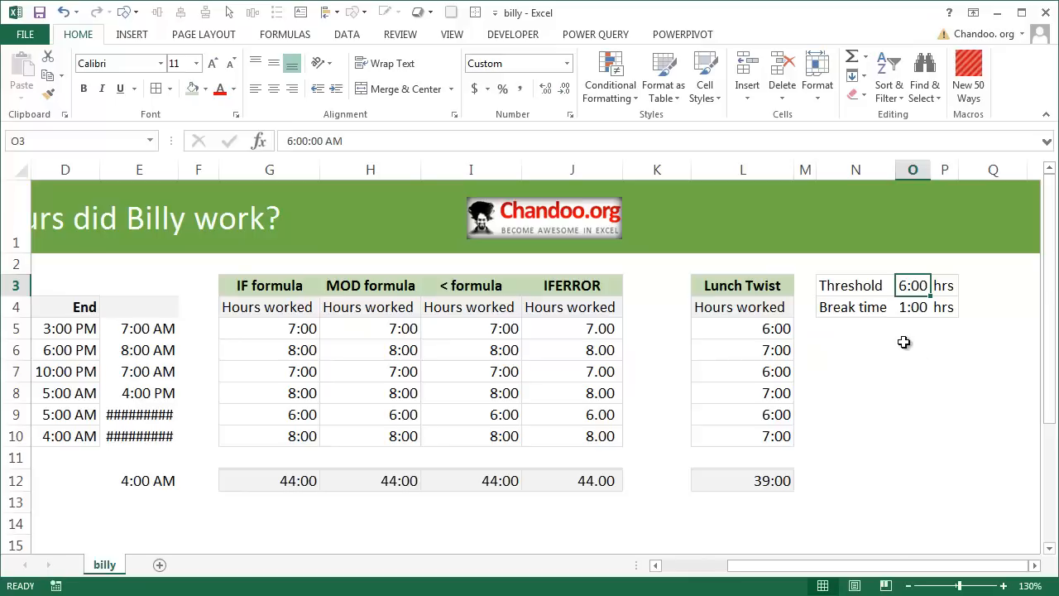
drag(792, 571, 654, 579)
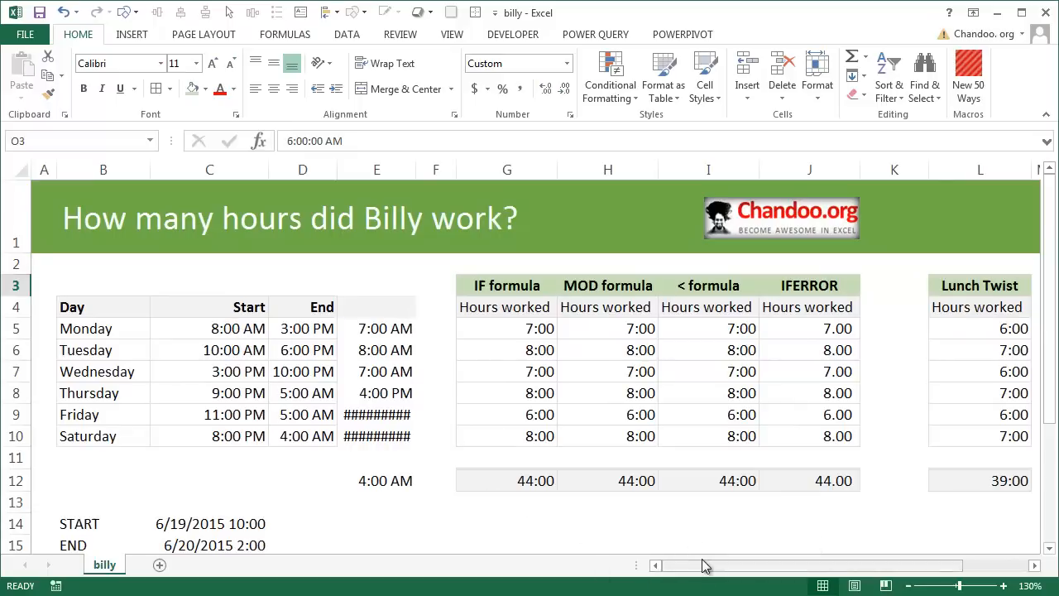
drag(704, 566, 815, 565)
- Examine Monday's Lunch Twist formula in L5, including its MOD comparison with threshold $O$3 and the break-time multiplier $O$4
click(754, 328)
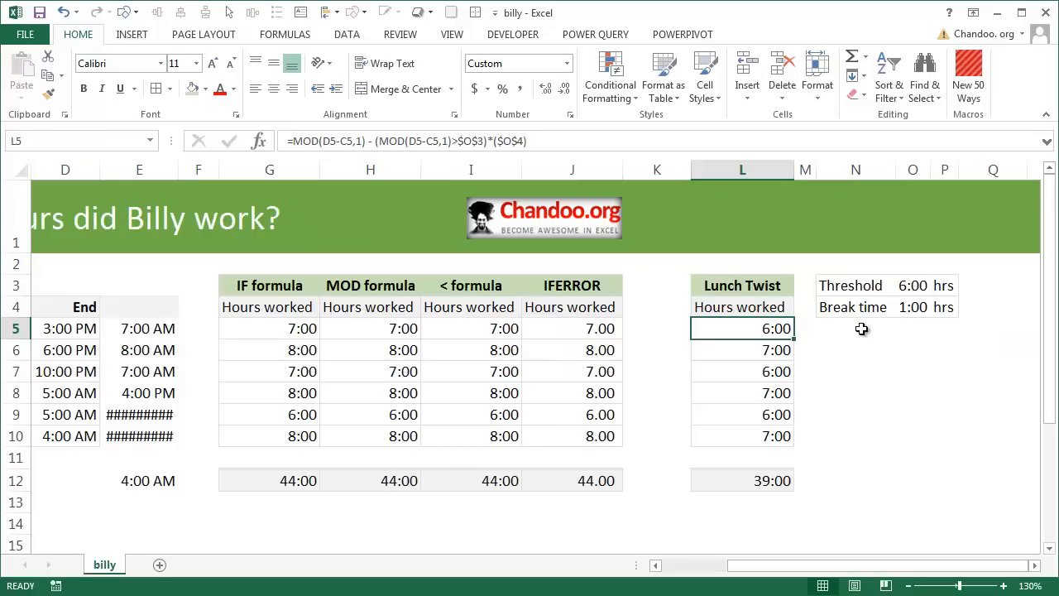
key(F2)
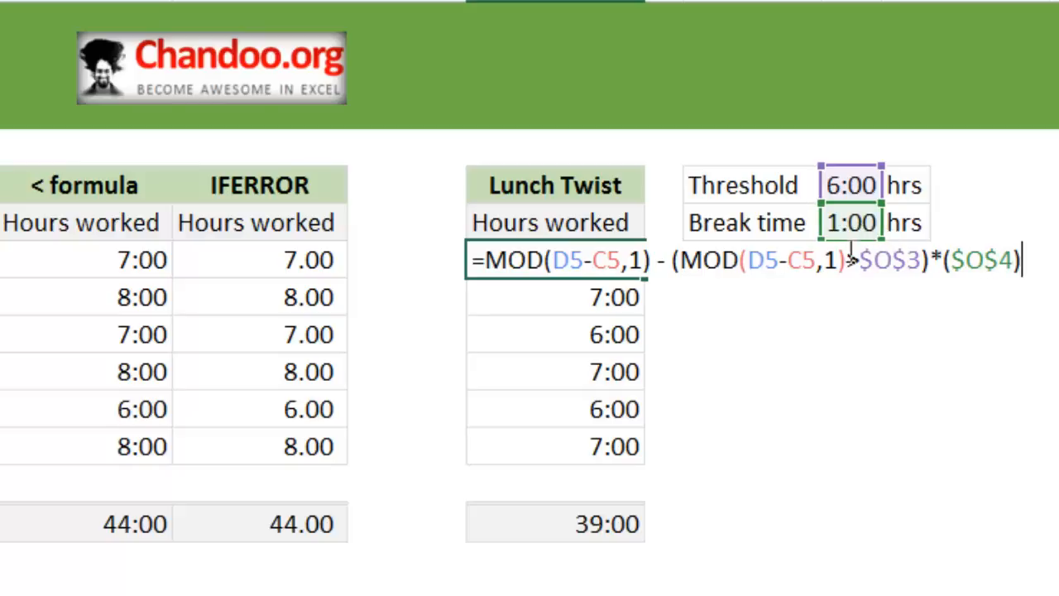
drag(675, 260, 923, 263)
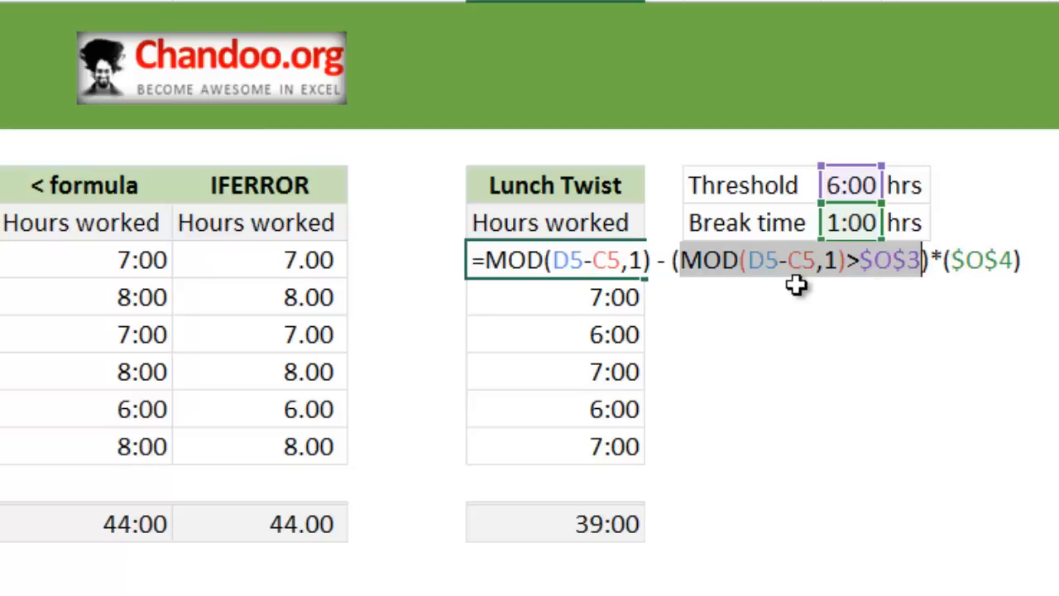
drag(669, 263, 1026, 261)
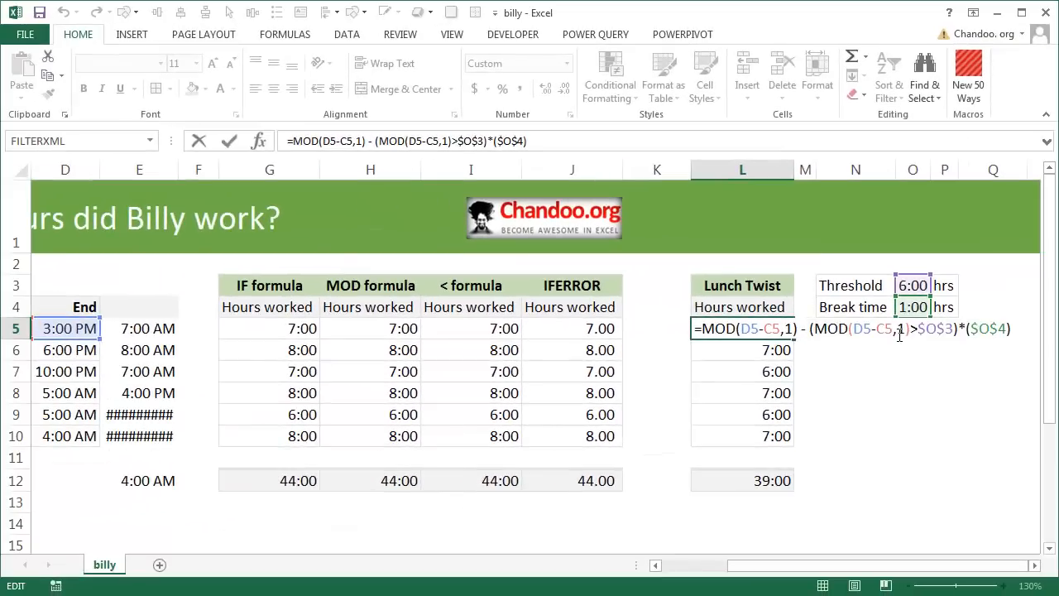
click(833, 263)
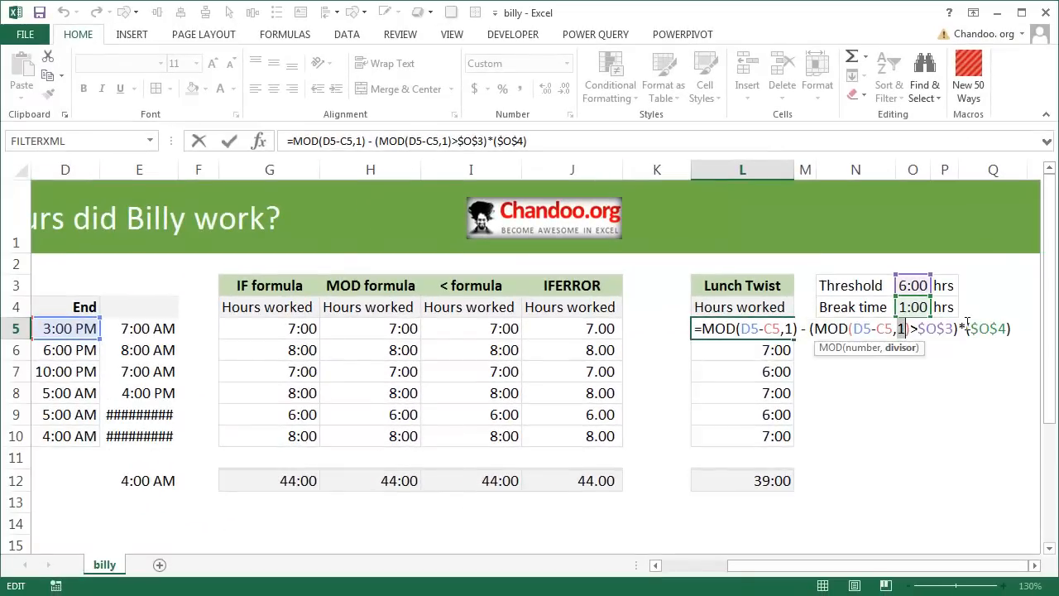
drag(957, 328, 814, 327)
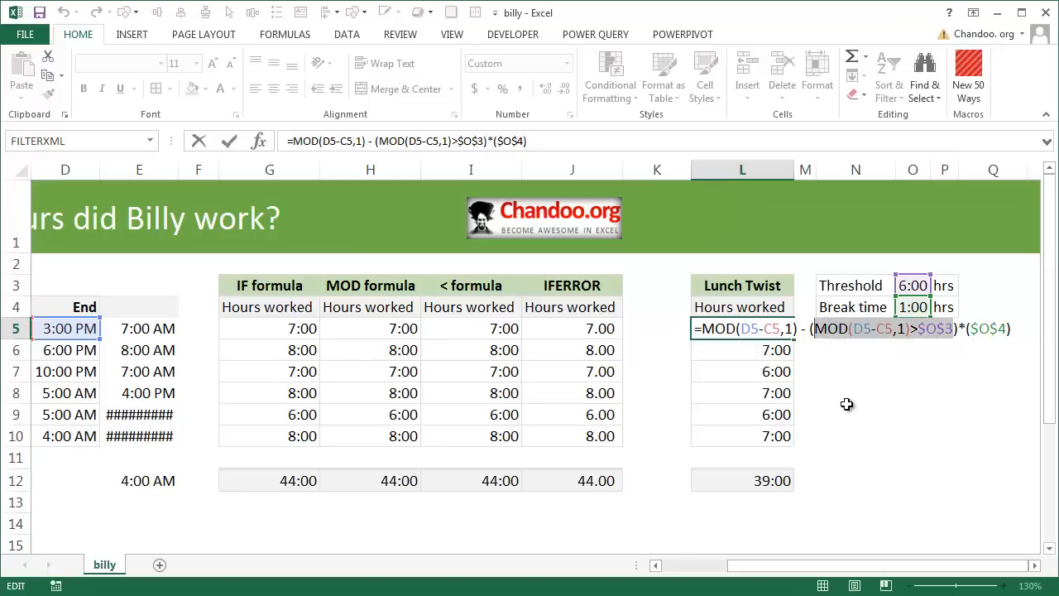
drag(972, 321, 1019, 323)
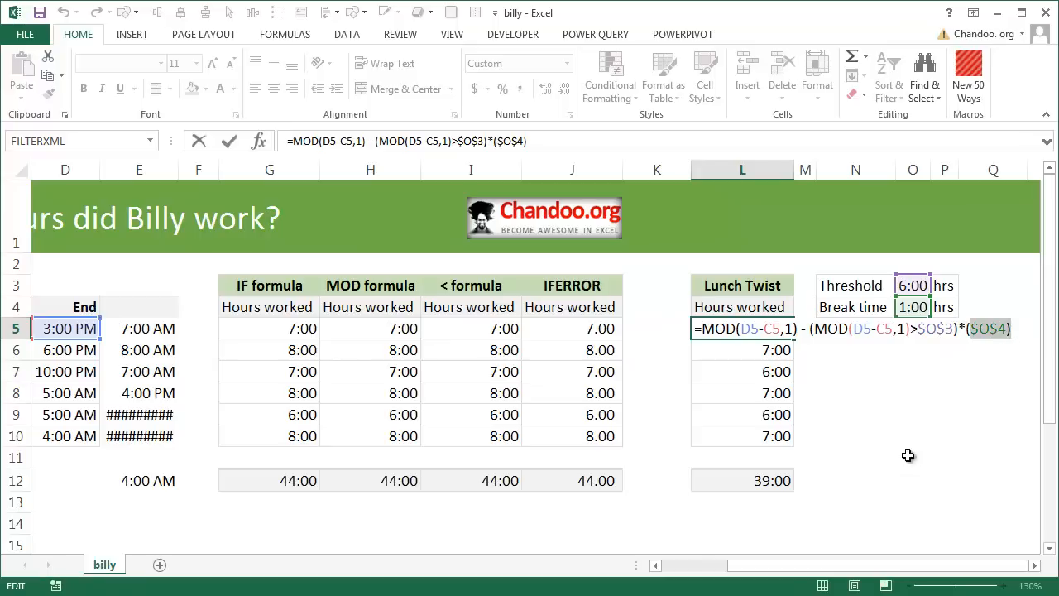
key(ctrl+Return)
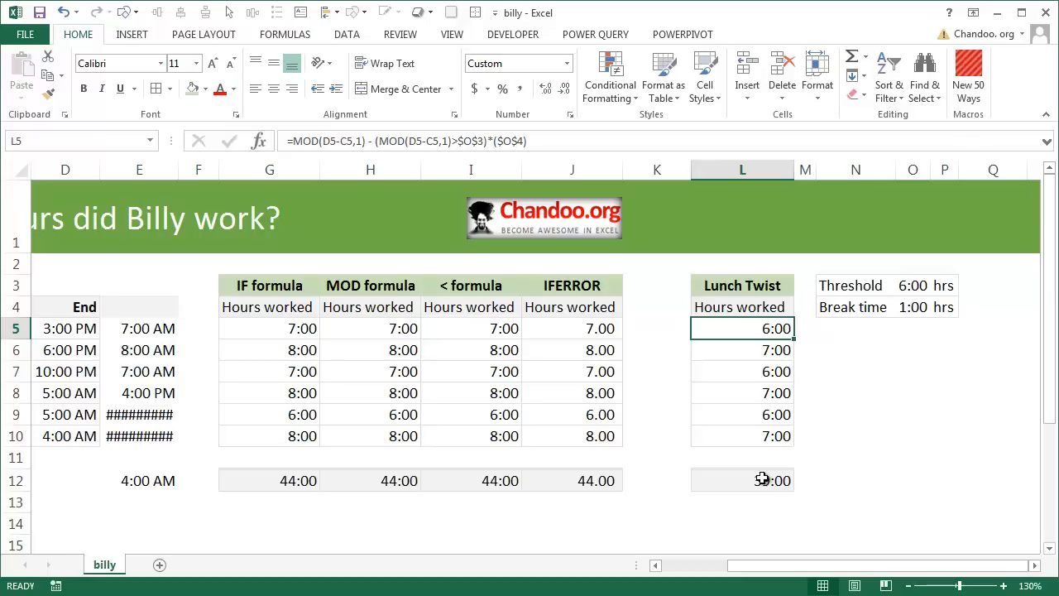
key(F2)
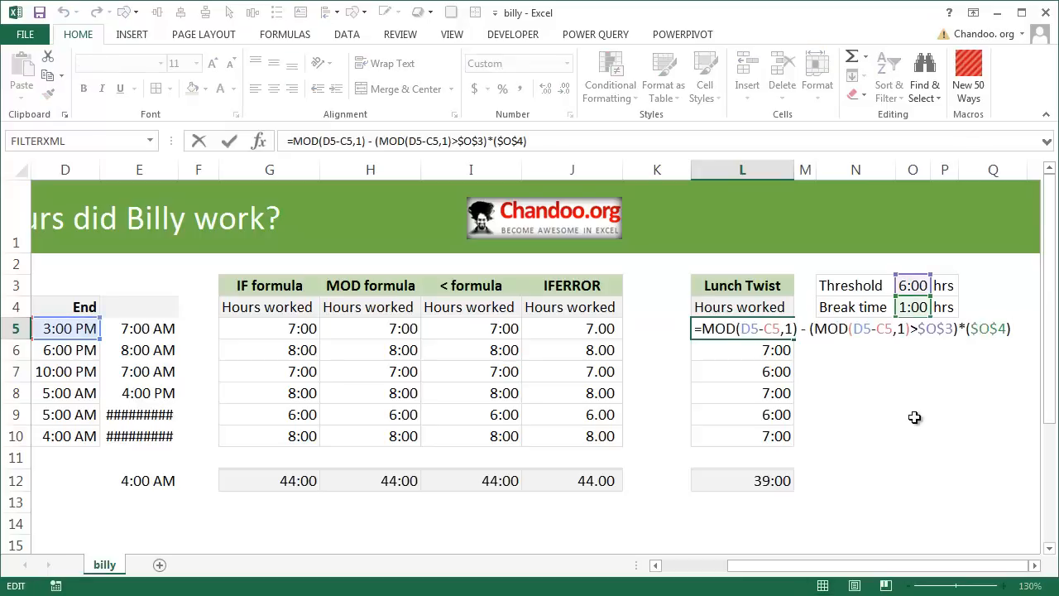
key(Escape)
- Review Monday's MOD, < and IFERROR formulas in H5, I5 and J5
drag(785, 565, 612, 566)
mouse_move(397, 410)
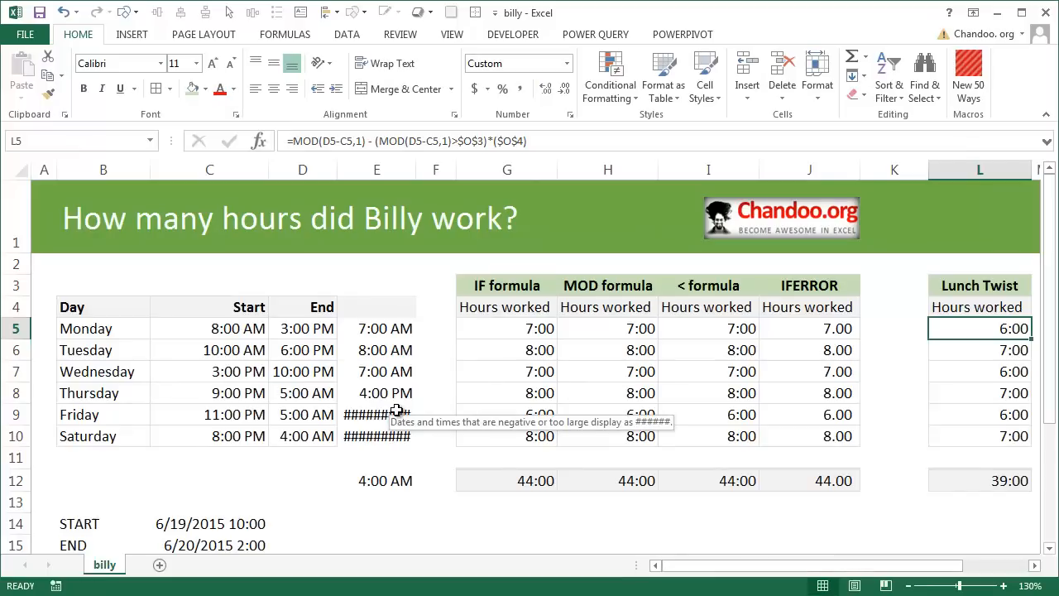
click(622, 333)
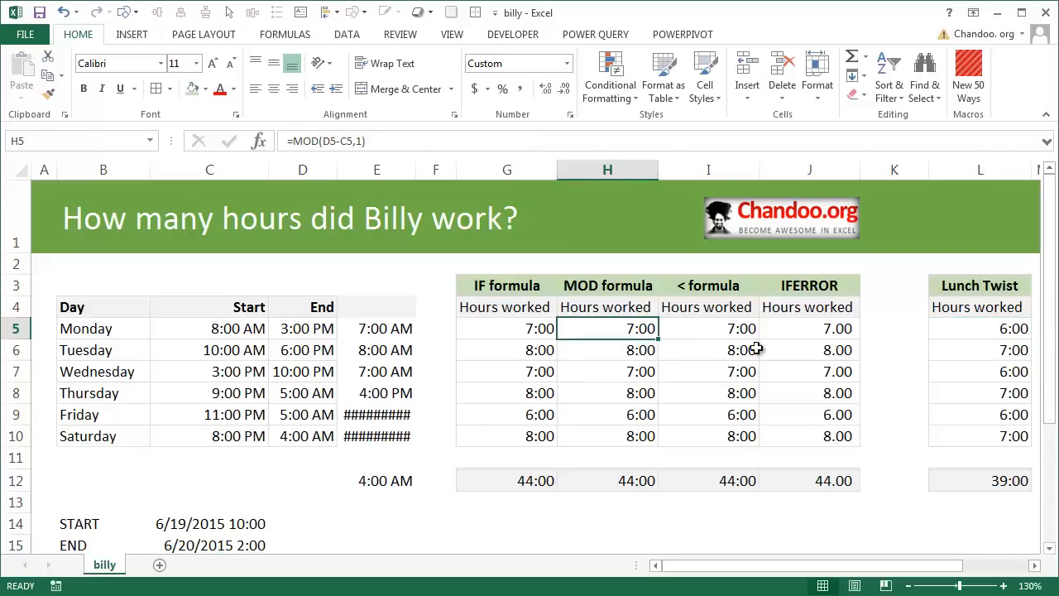
double_click(718, 331)
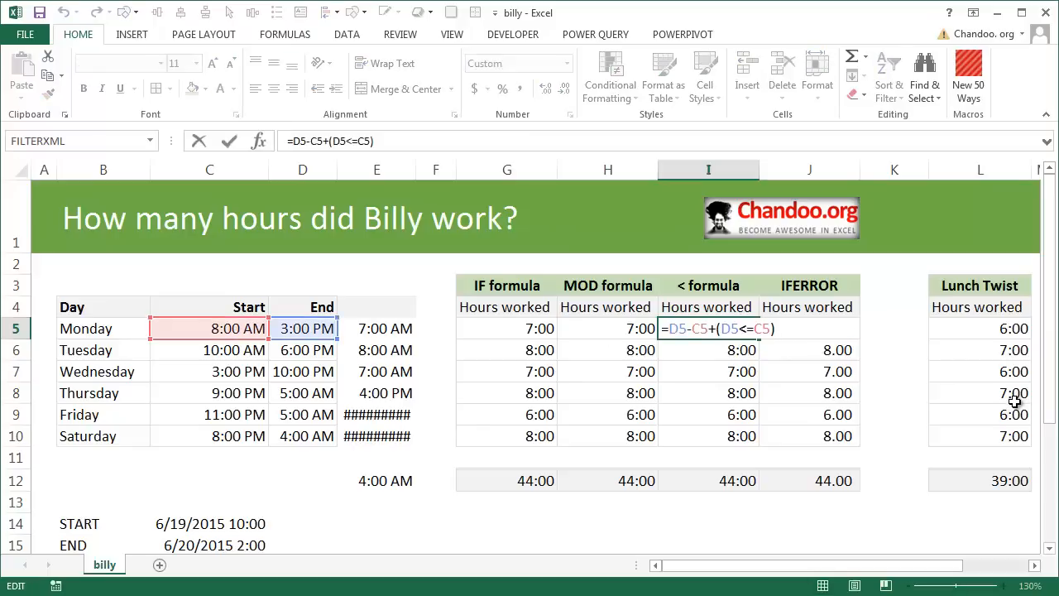
key(Escape)
click(827, 328)
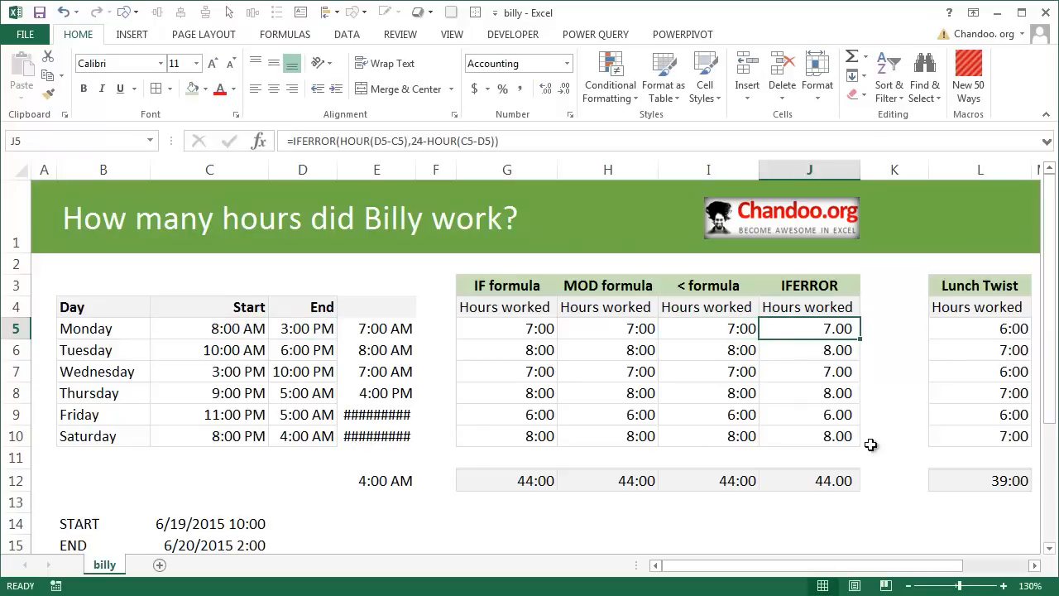
- Review the Lunch Twist hours in L5:L10 and the START and END example below the hours table
drag(939, 576, 1005, 571)
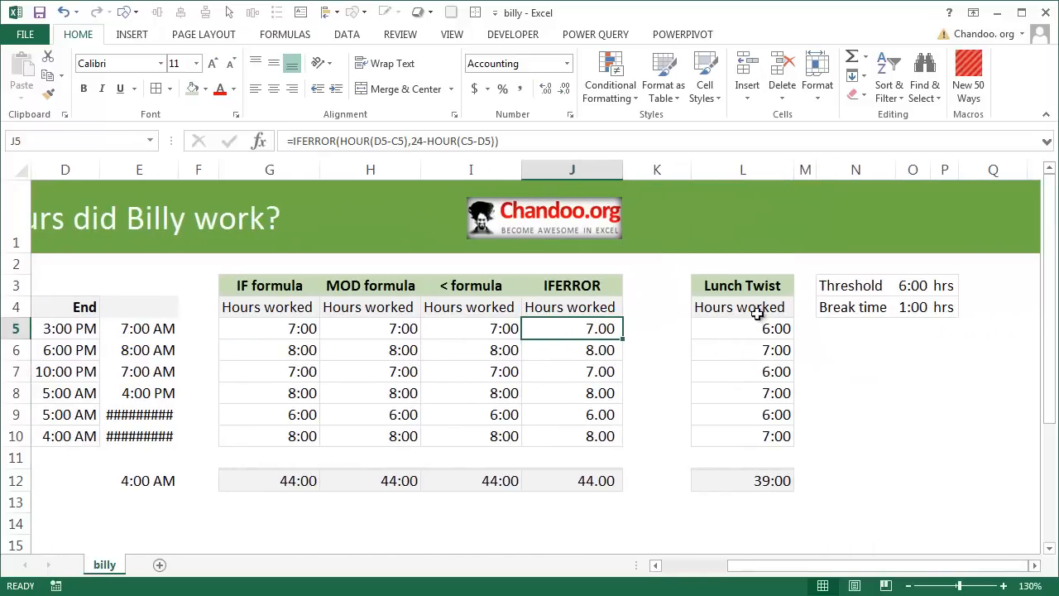
drag(752, 336, 736, 440)
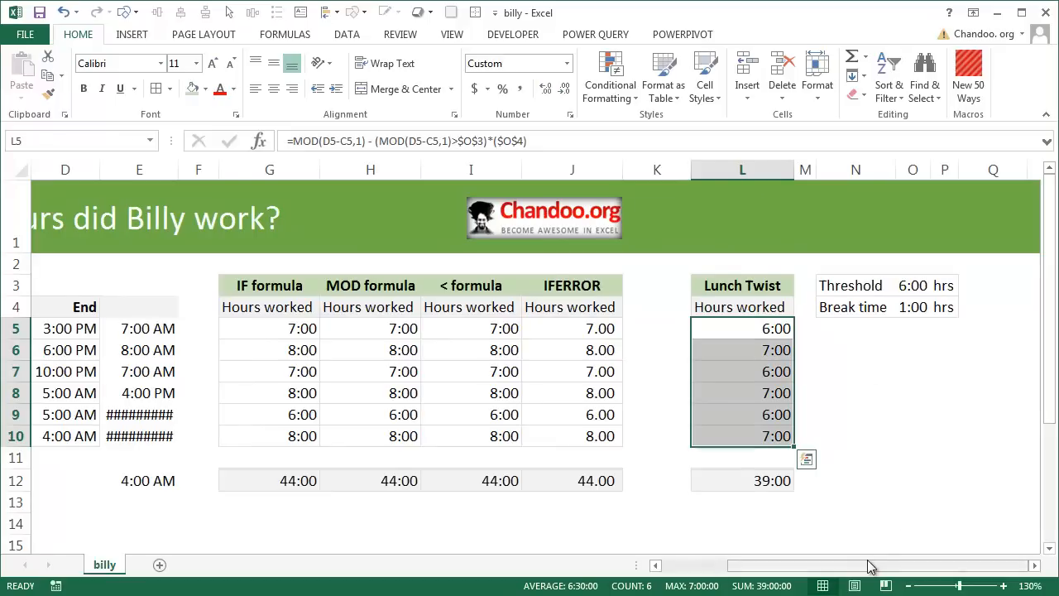
drag(875, 567, 724, 571)
scroll(220, 328, down, 2)
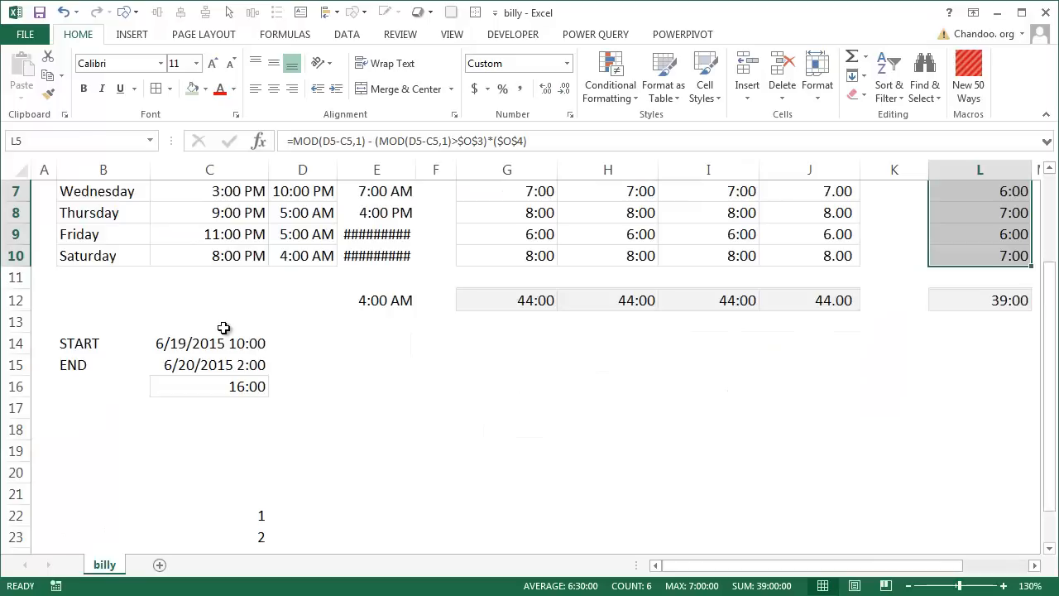
scroll(222, 328, up, 2)
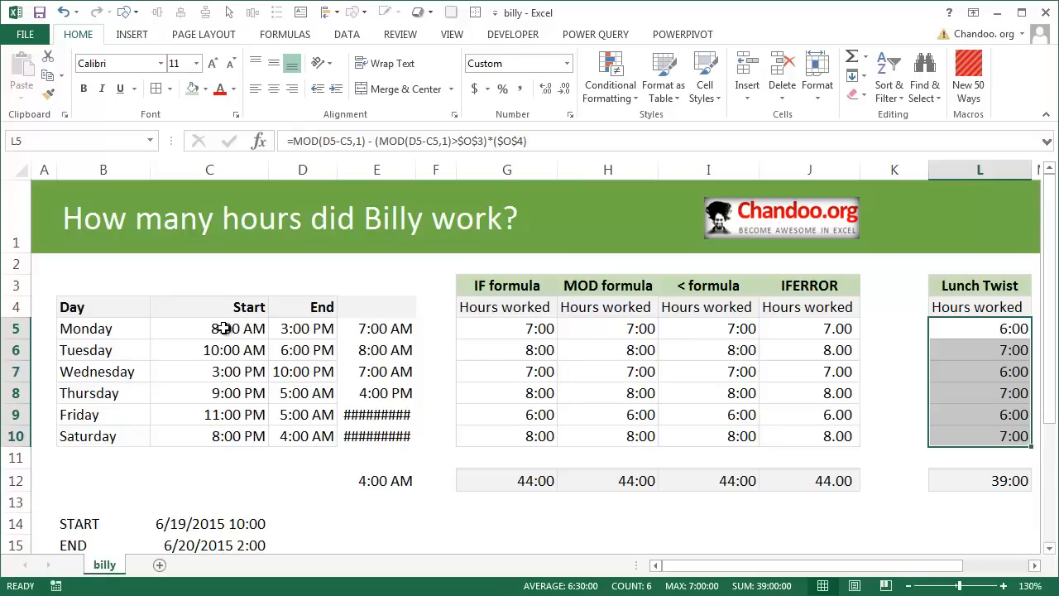
- Review Monday's IF, < and IFERROR formulas in G5, I5 and J5
click(528, 338)
double_click(739, 326)
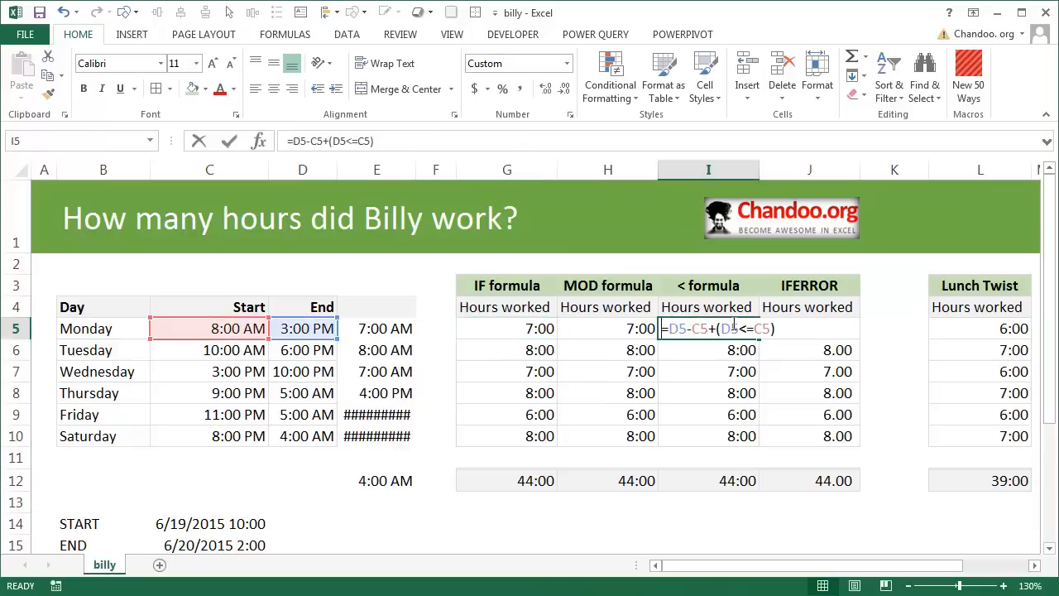
key(Escape)
click(815, 328)
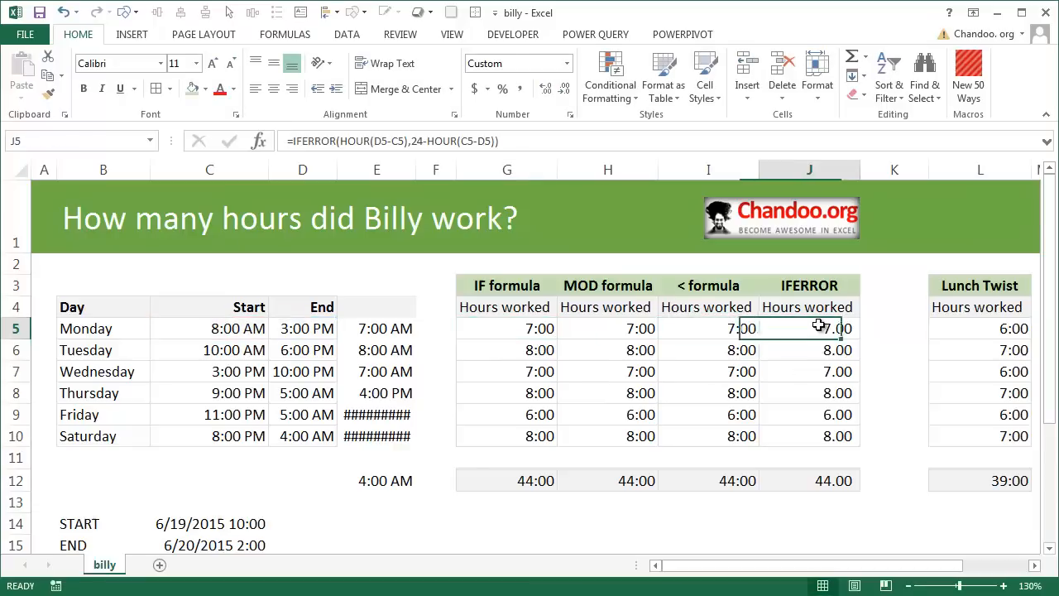